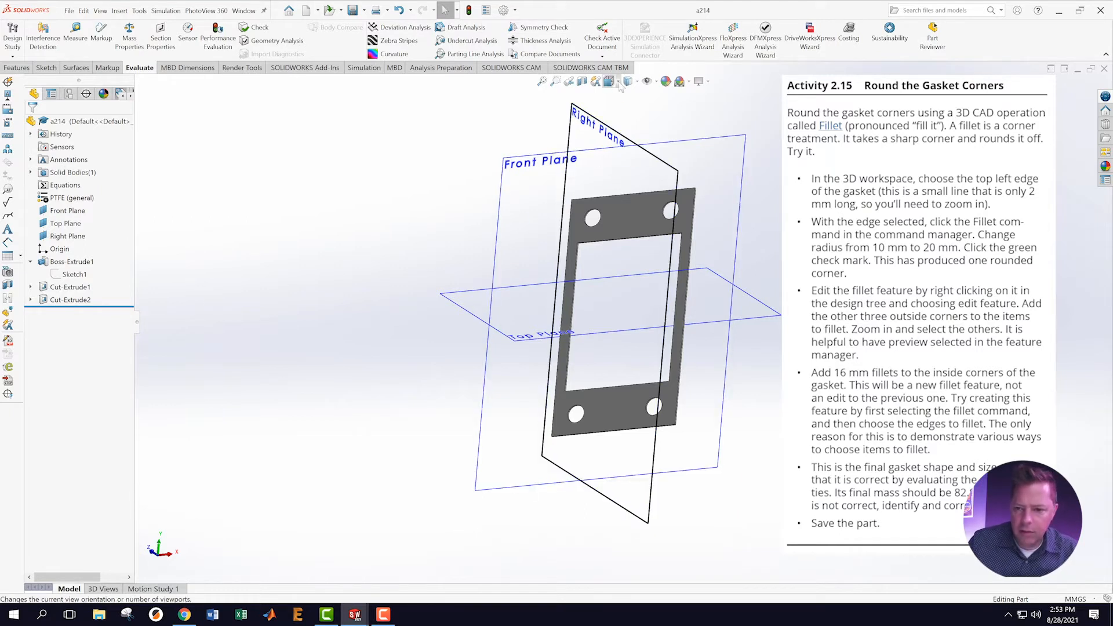
Fillet the short edge at the gasket's top-left outer corner with a 20 mm radius.
click(618, 85)
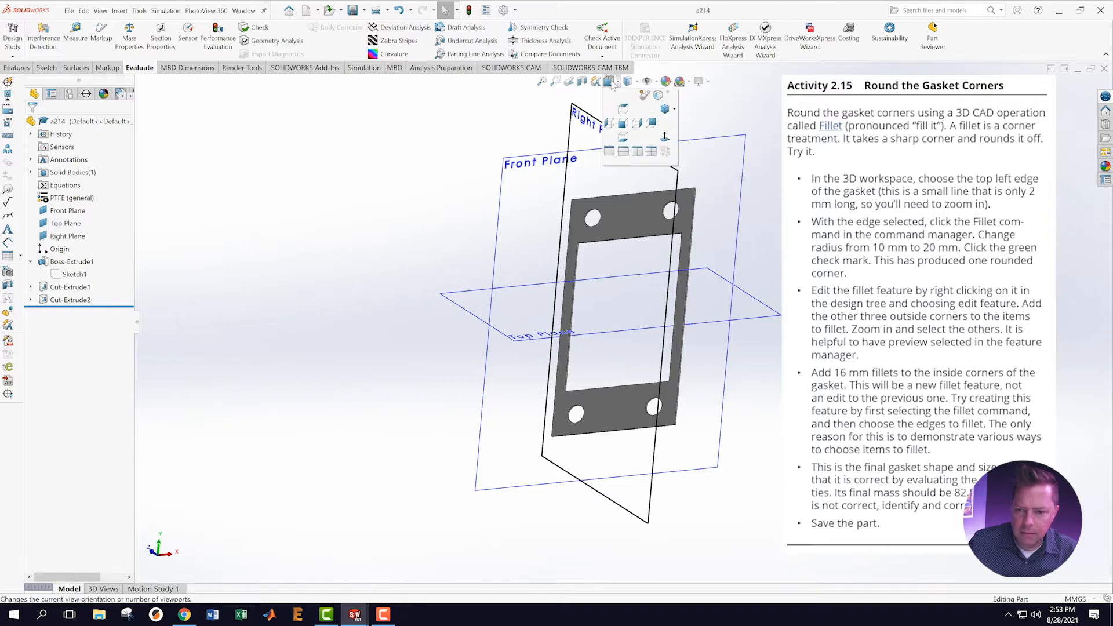
click(623, 124)
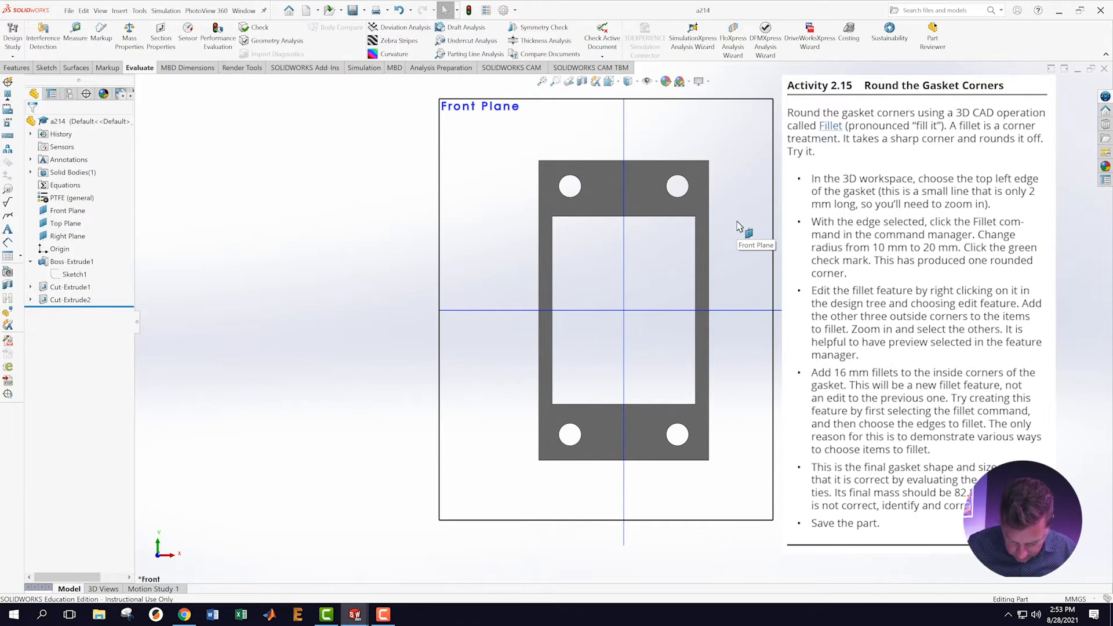
middle_drag(555, 184, 597, 247)
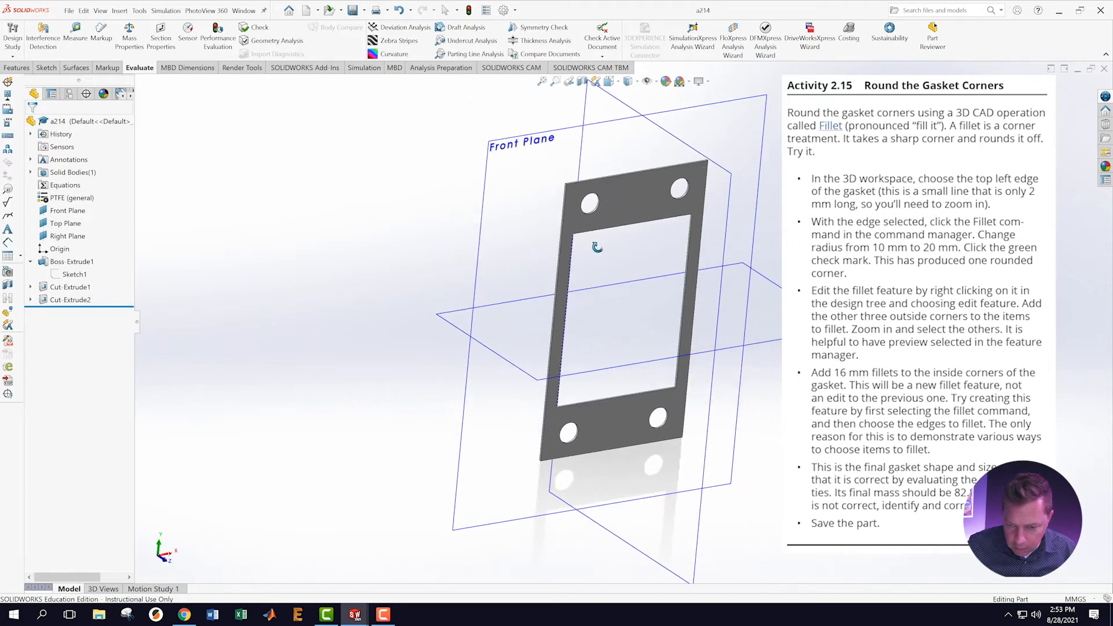
scroll(581, 257, down, 10)
scroll(581, 256, down, 2)
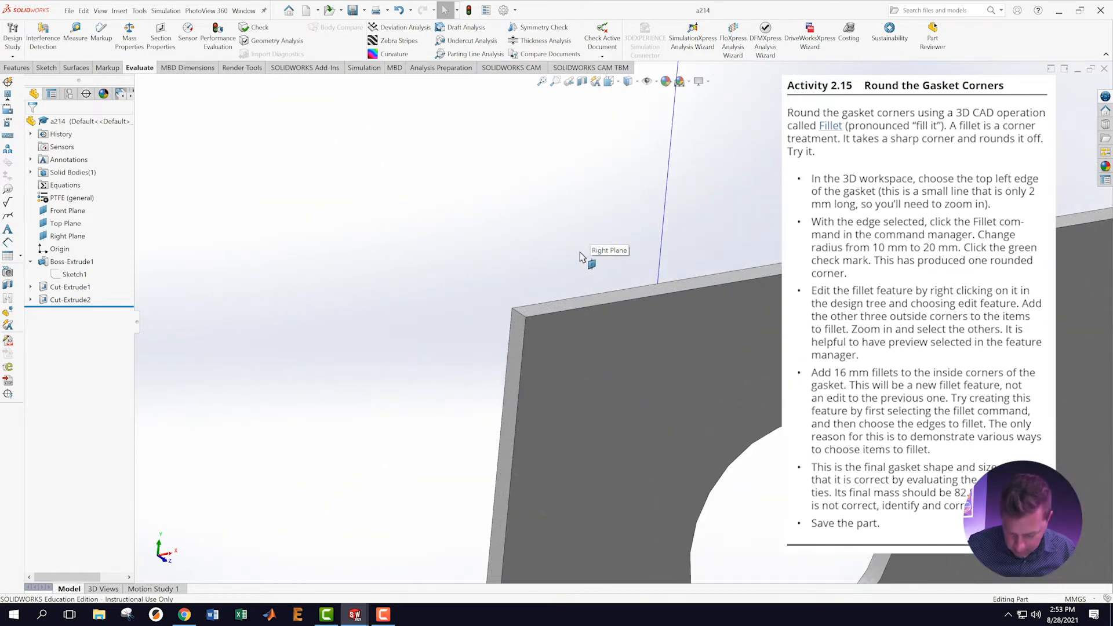
click(518, 313)
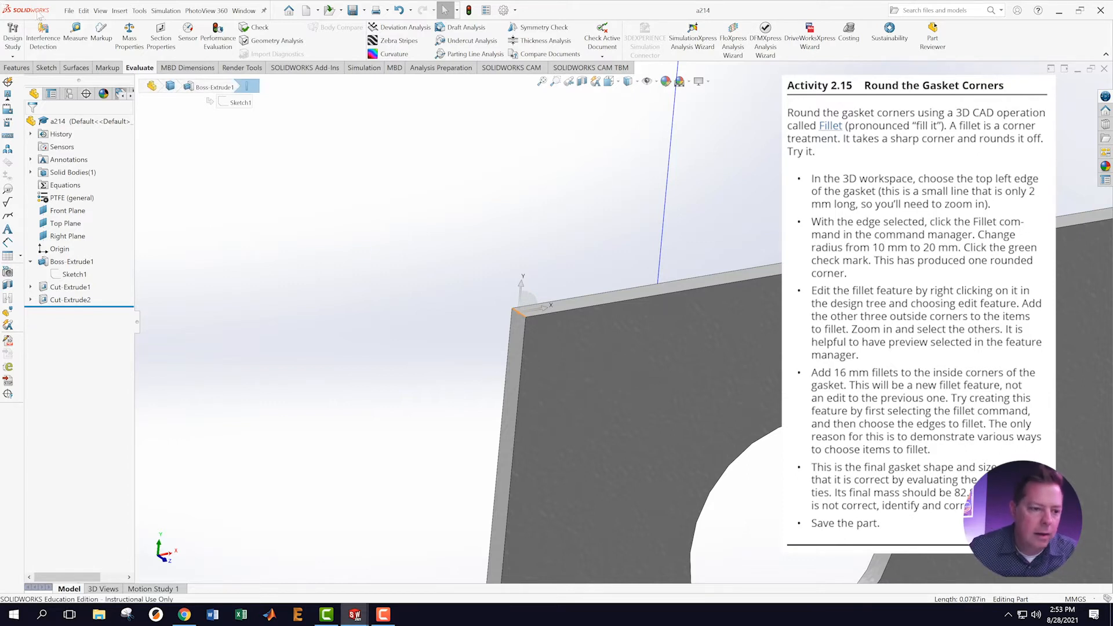
click(22, 70)
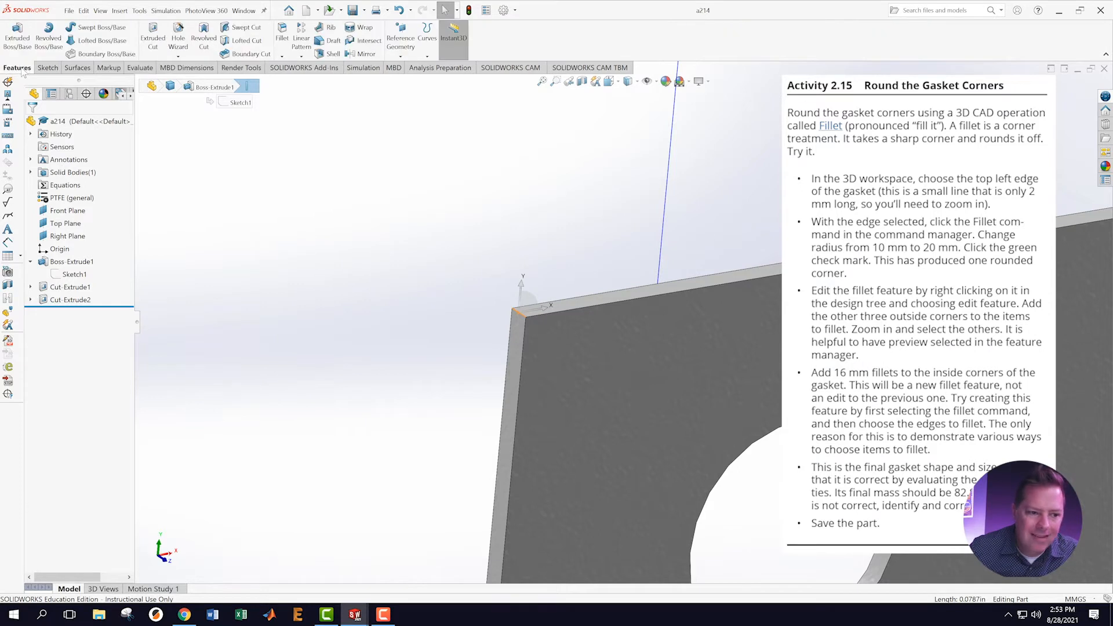
click(283, 32)
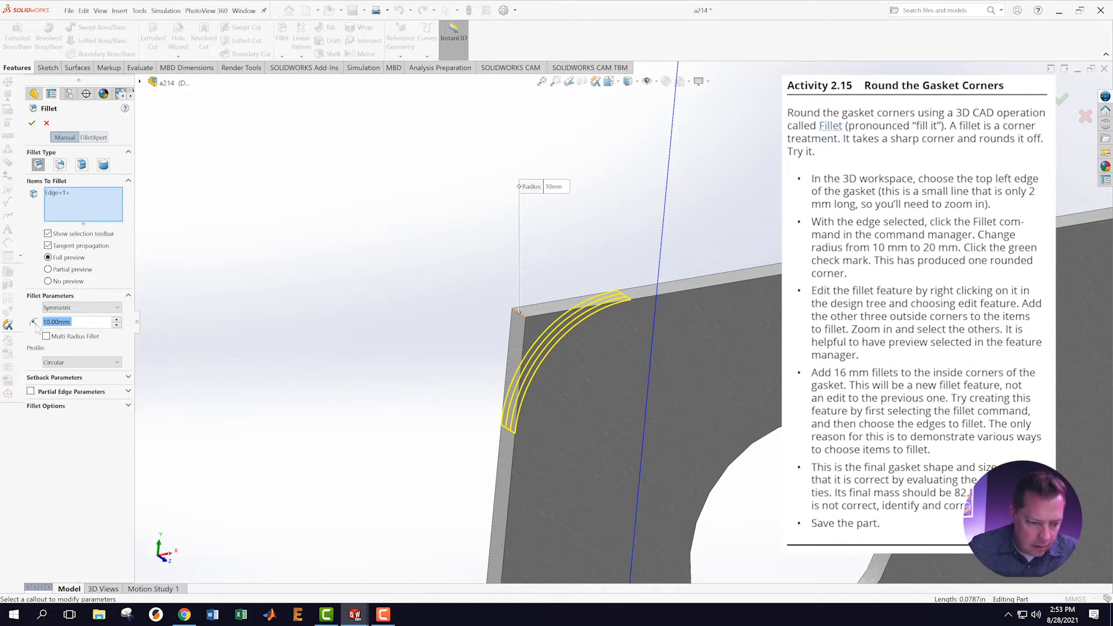
text(20)
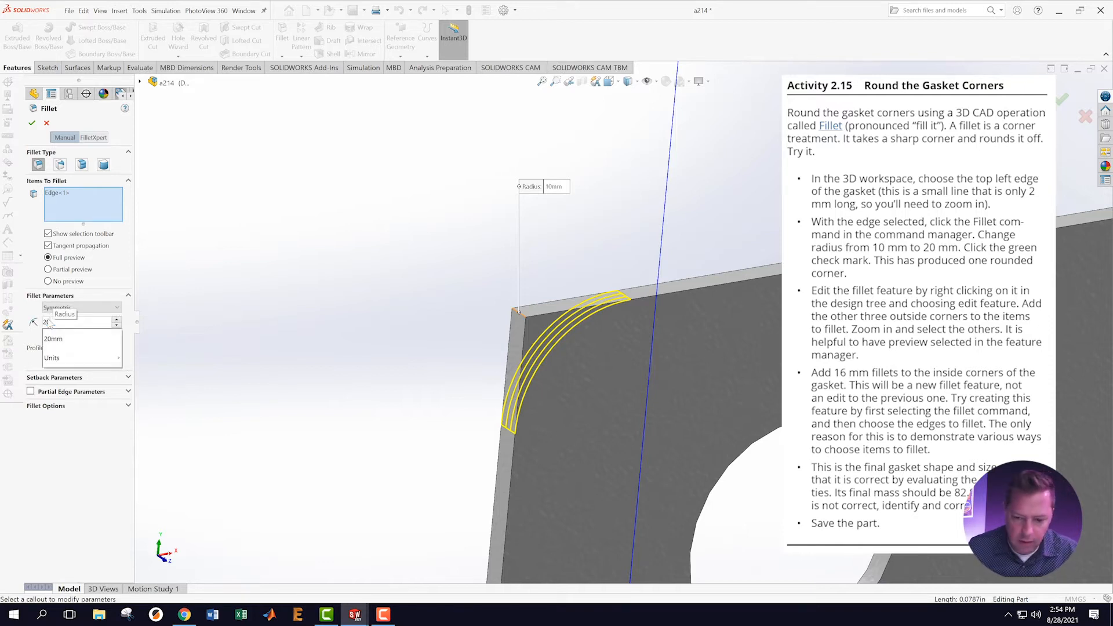
key(Return)
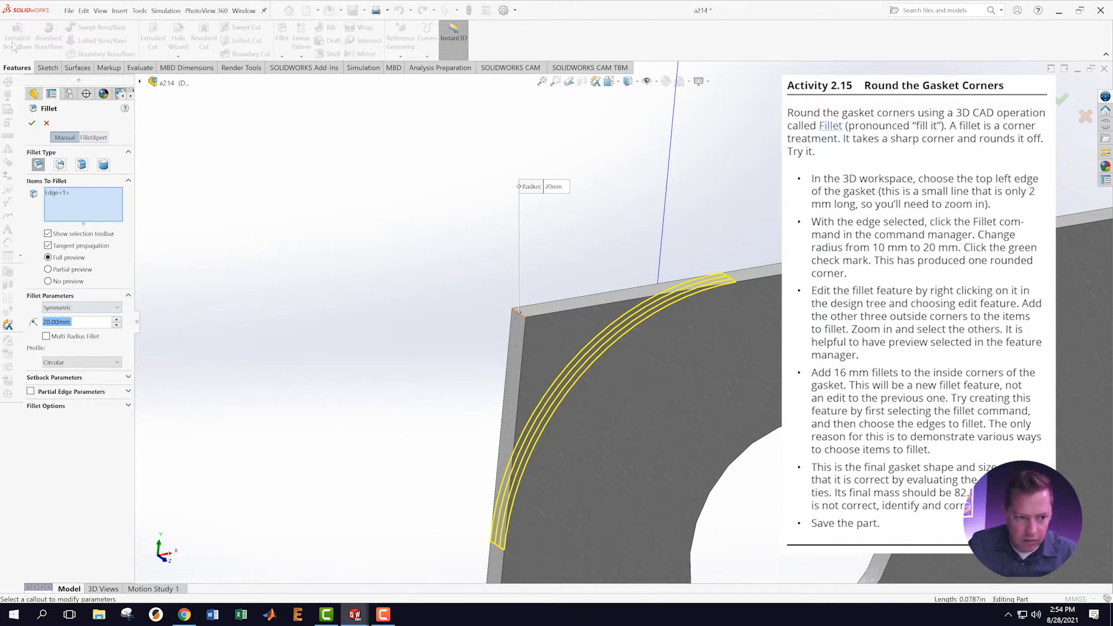
click(32, 122)
Edit the 20 mm corner fillet and add the gasket's top-right outer corner edge to it.
scroll(479, 226, up, 5)
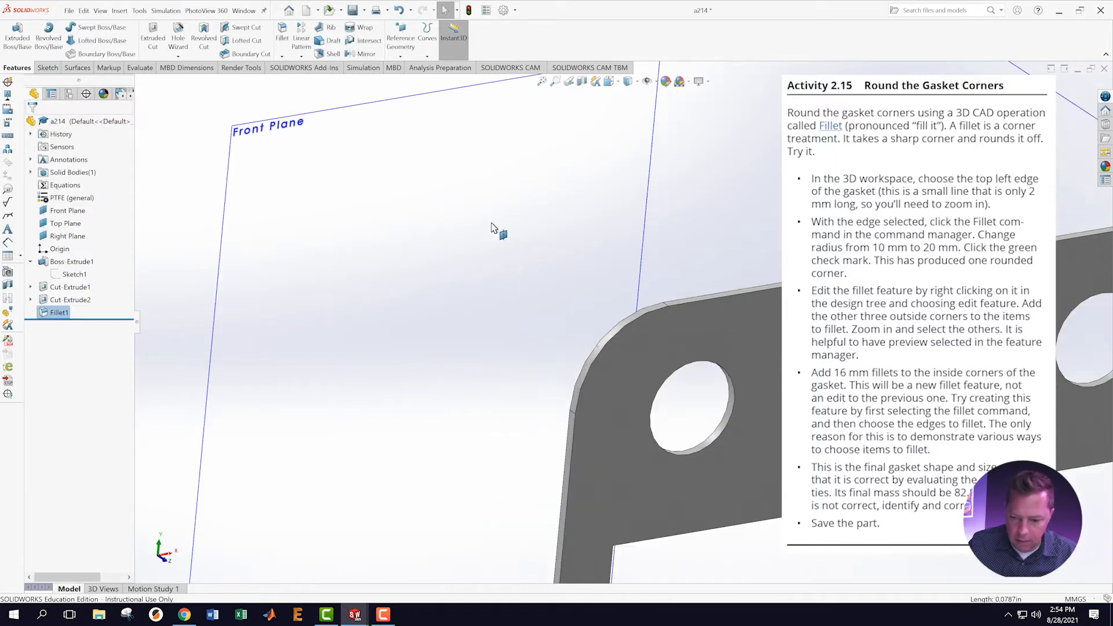
scroll(719, 359, down, 5)
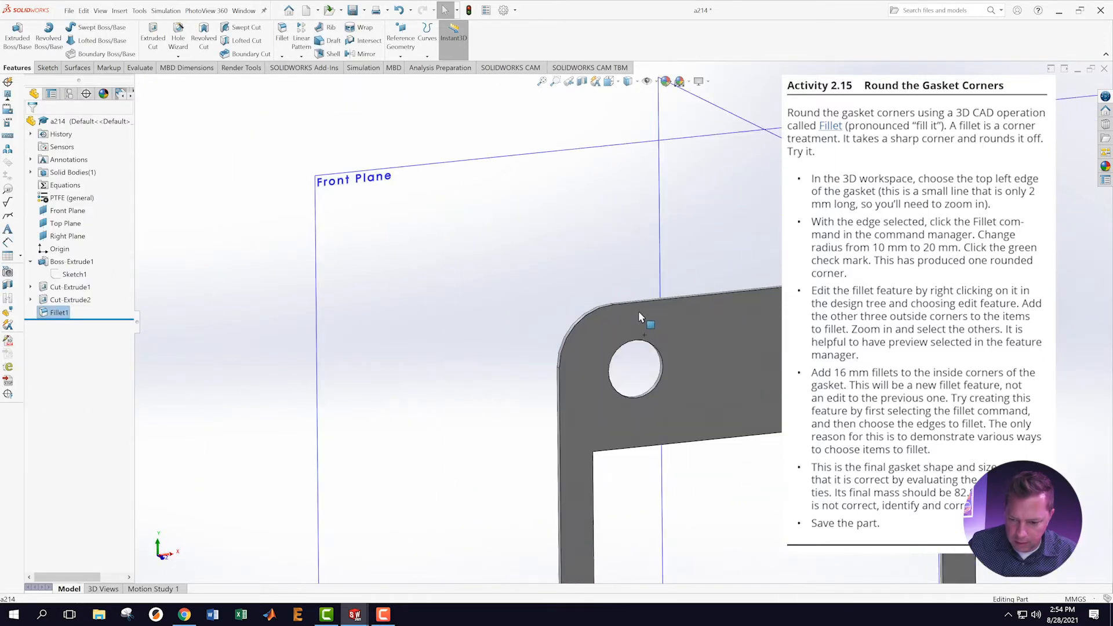
scroll(658, 353, down, 1)
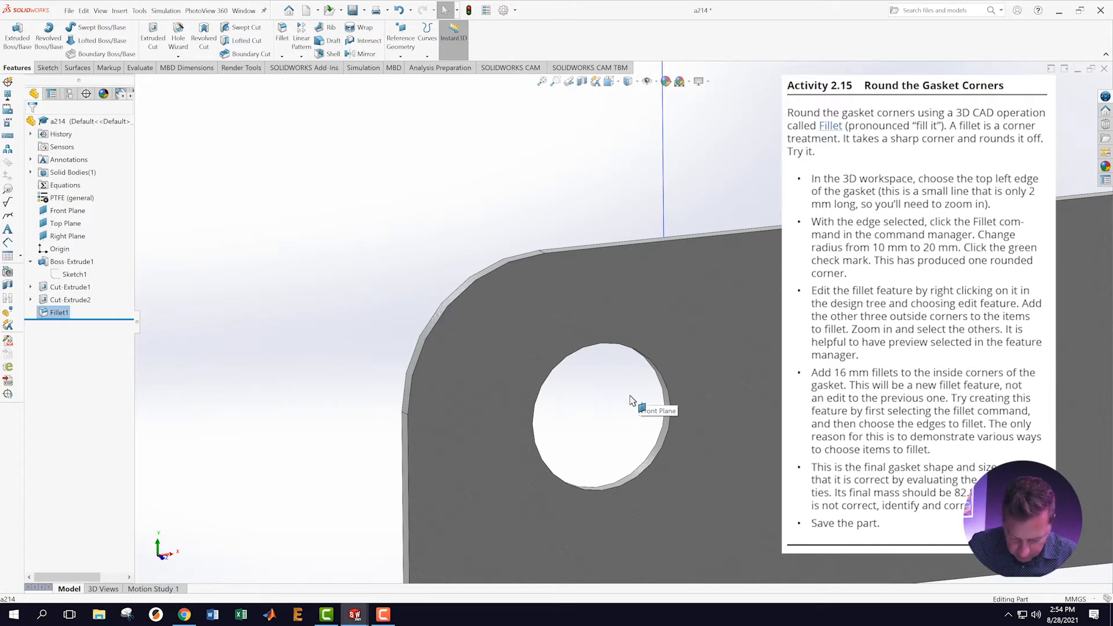
right_click(60, 313)
click(61, 290)
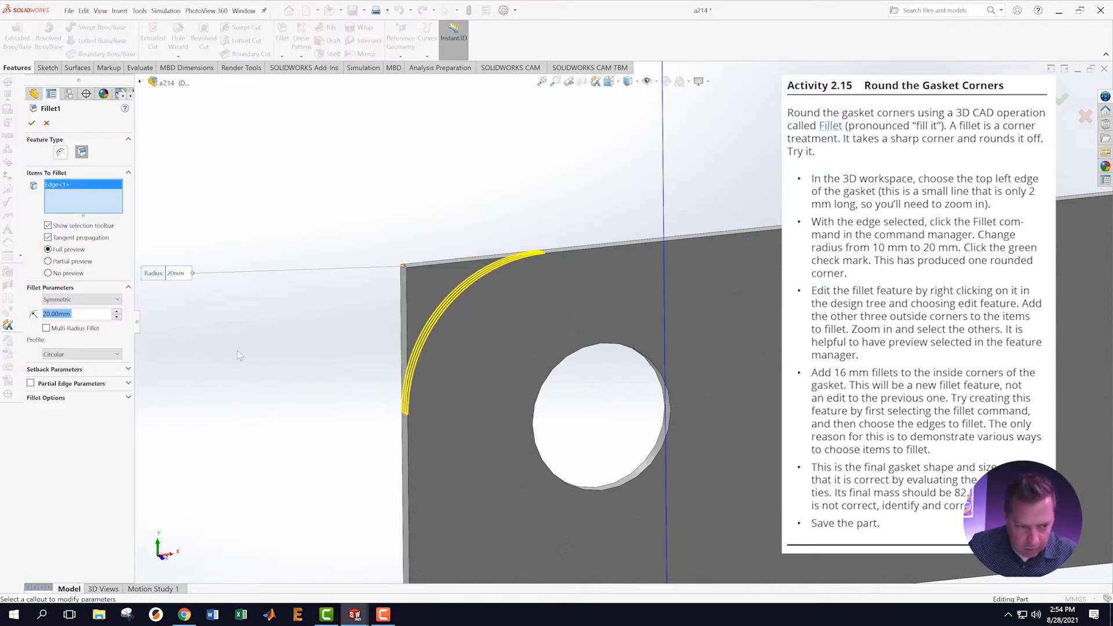
scroll(468, 328, up, 4)
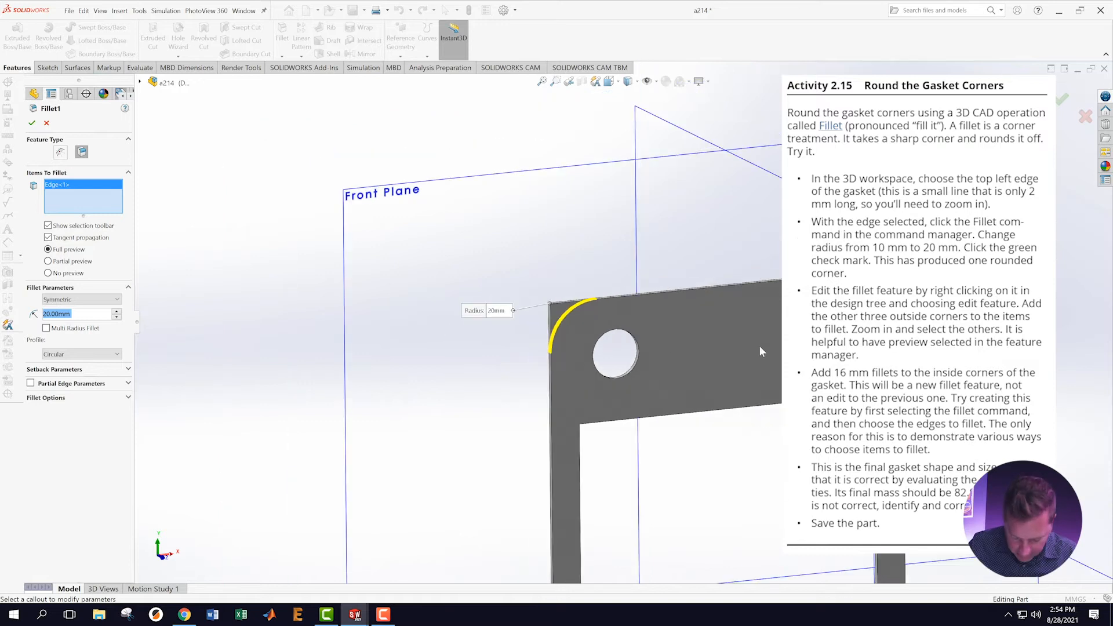
middle_drag(763, 347, 765, 301)
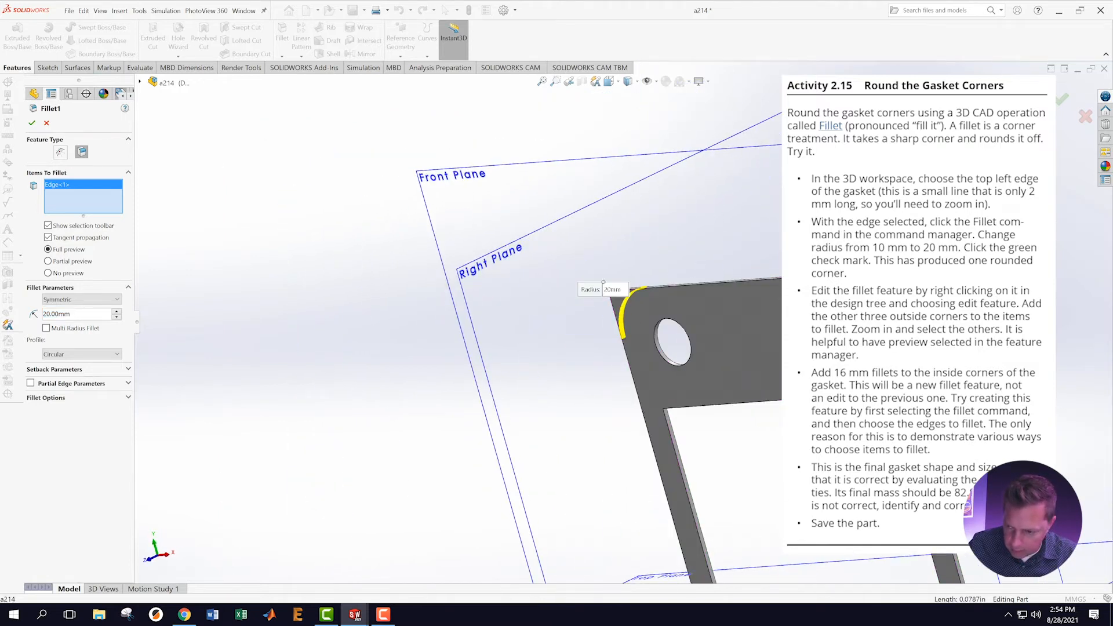
scroll(773, 290, down, 4)
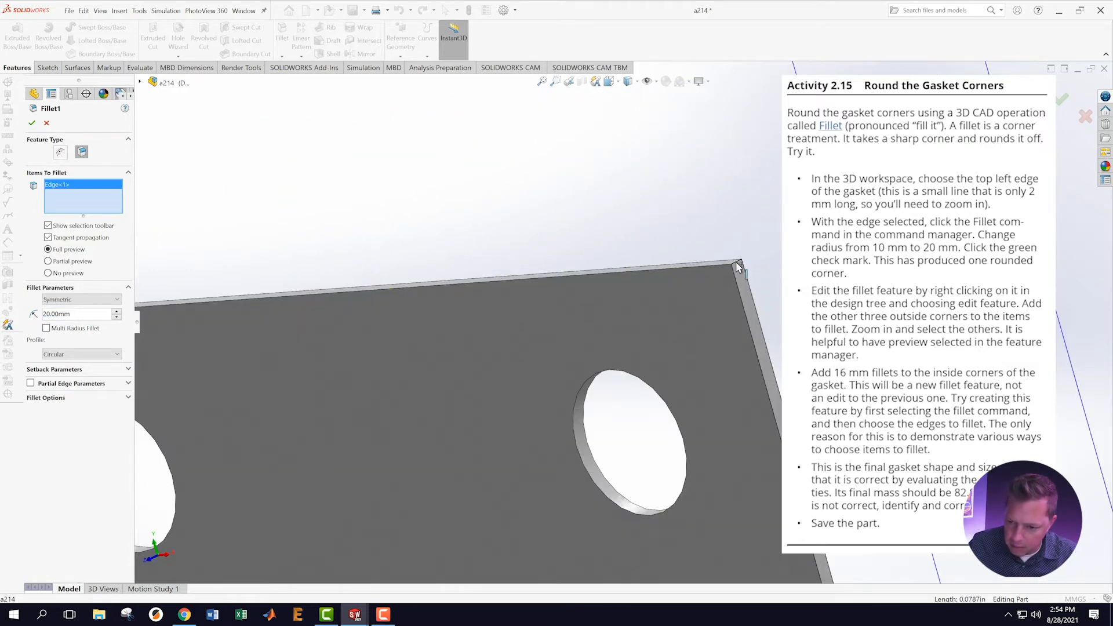
click(737, 263)
Add the gasket's bottom-right outer corner edge to the items of the fillet being edited.
scroll(705, 392, up, 5)
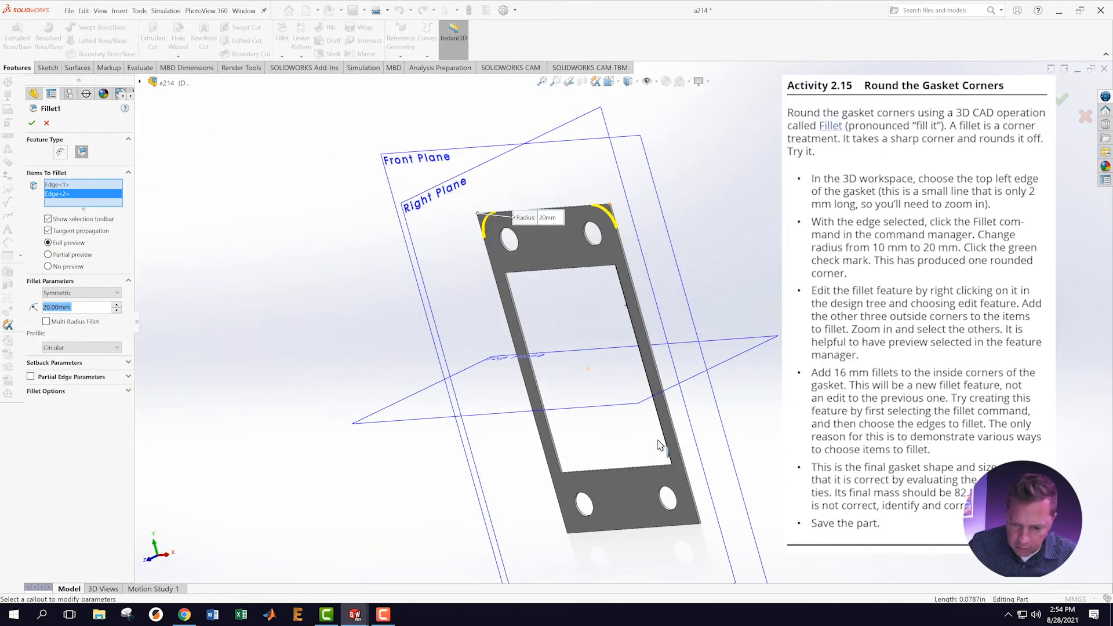
scroll(700, 532, down, 2)
middle_drag(687, 477, 667, 430)
scroll(705, 493, down, 5)
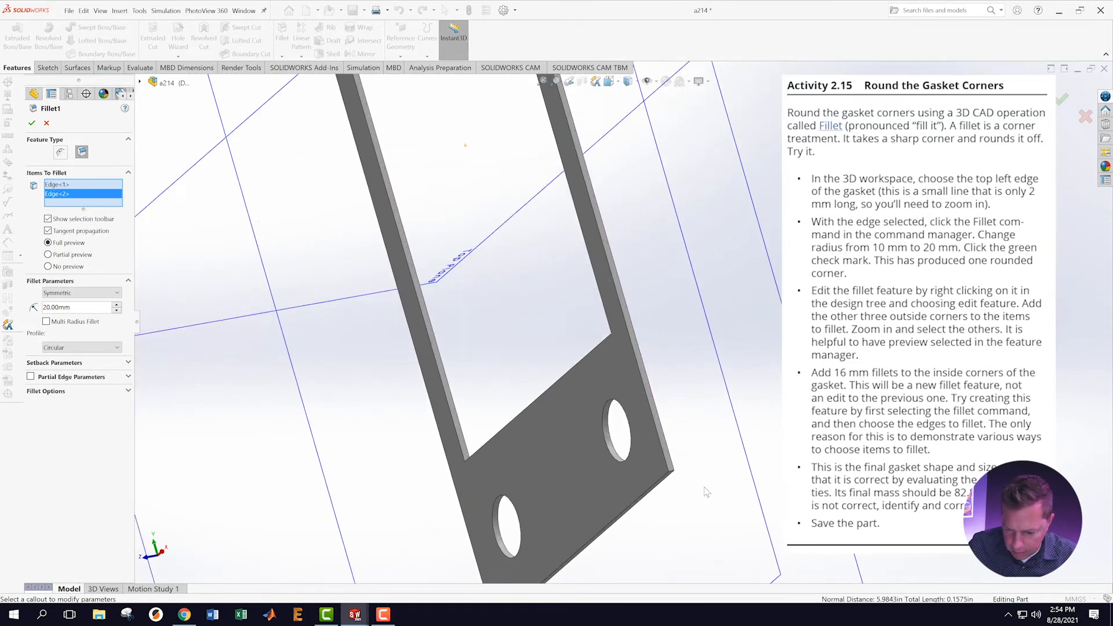
click(627, 415)
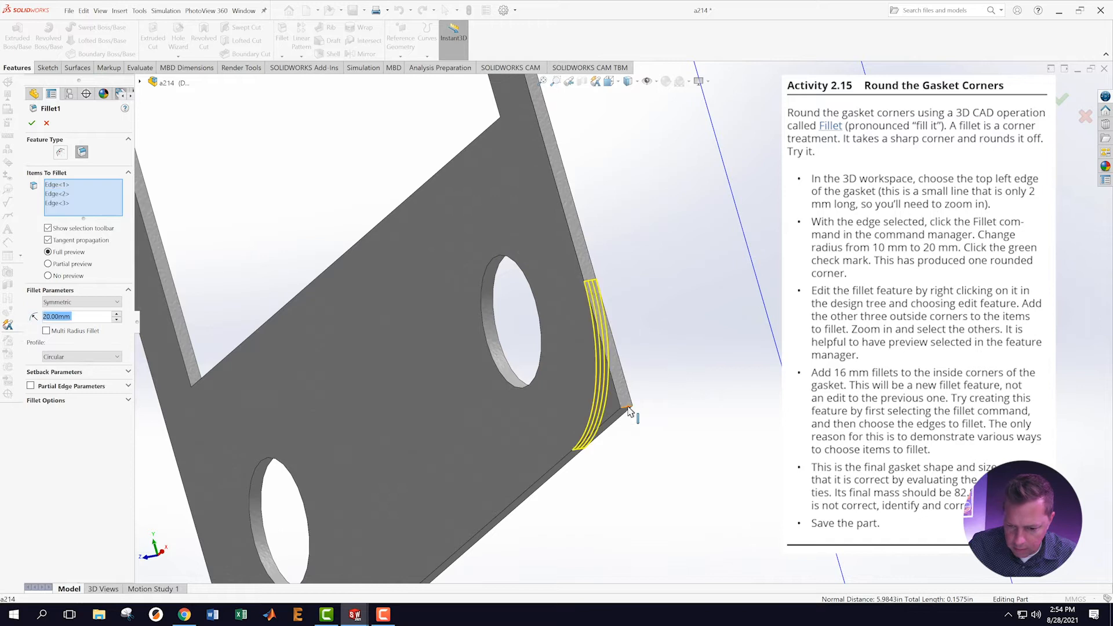
scroll(554, 472, up, 5)
scroll(537, 372, down, 3)
middle_drag(592, 349, 640, 309)
scroll(439, 471, down, 6)
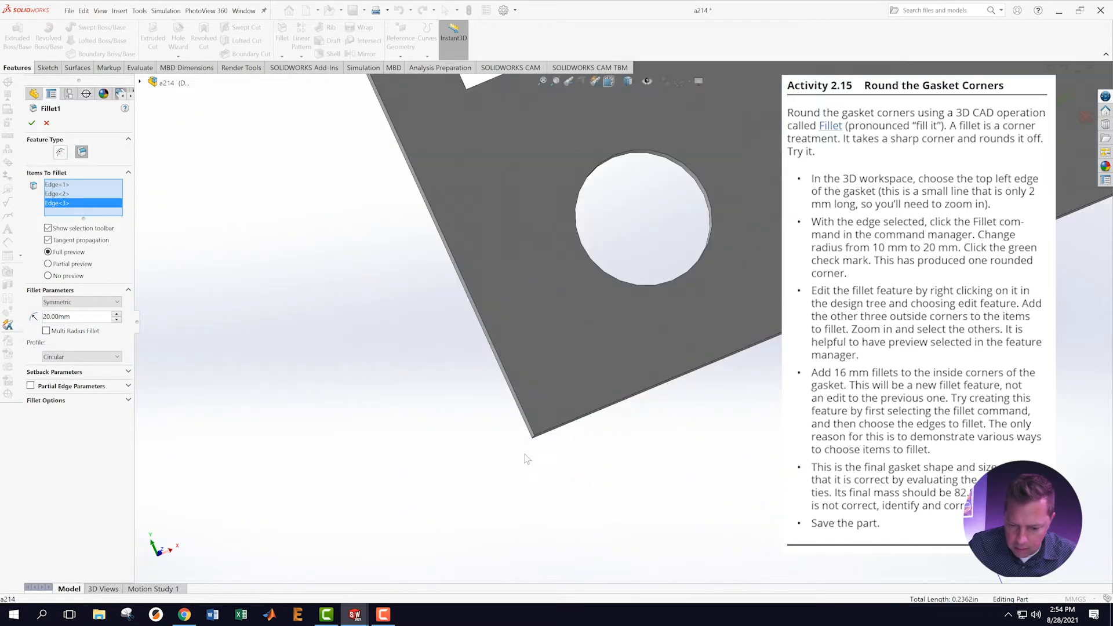
click(544, 425)
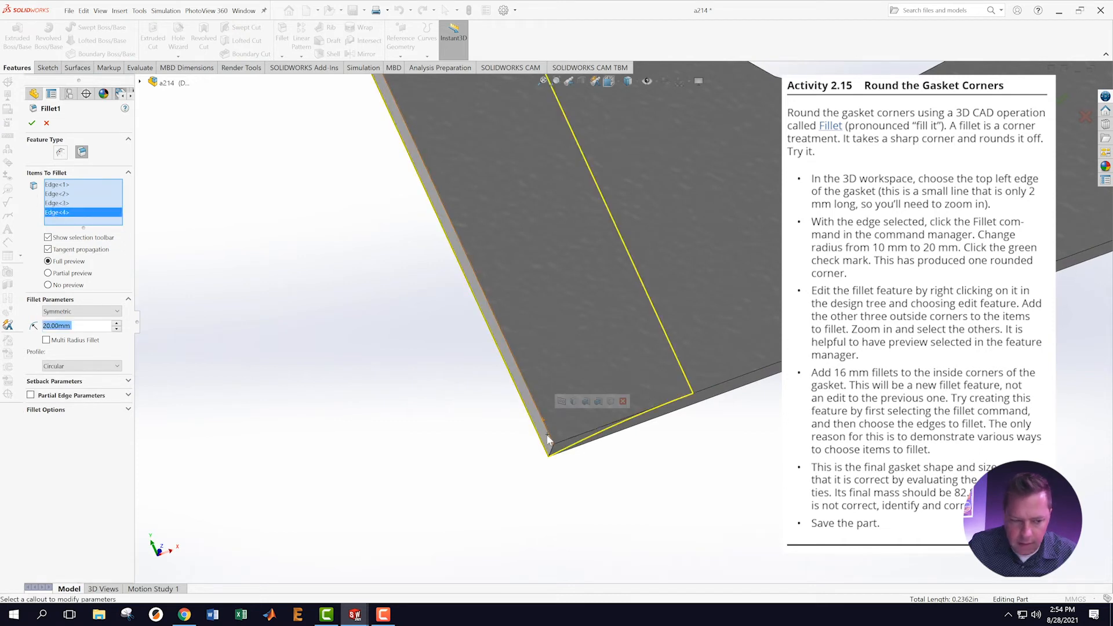
right_click(64, 213)
click(90, 233)
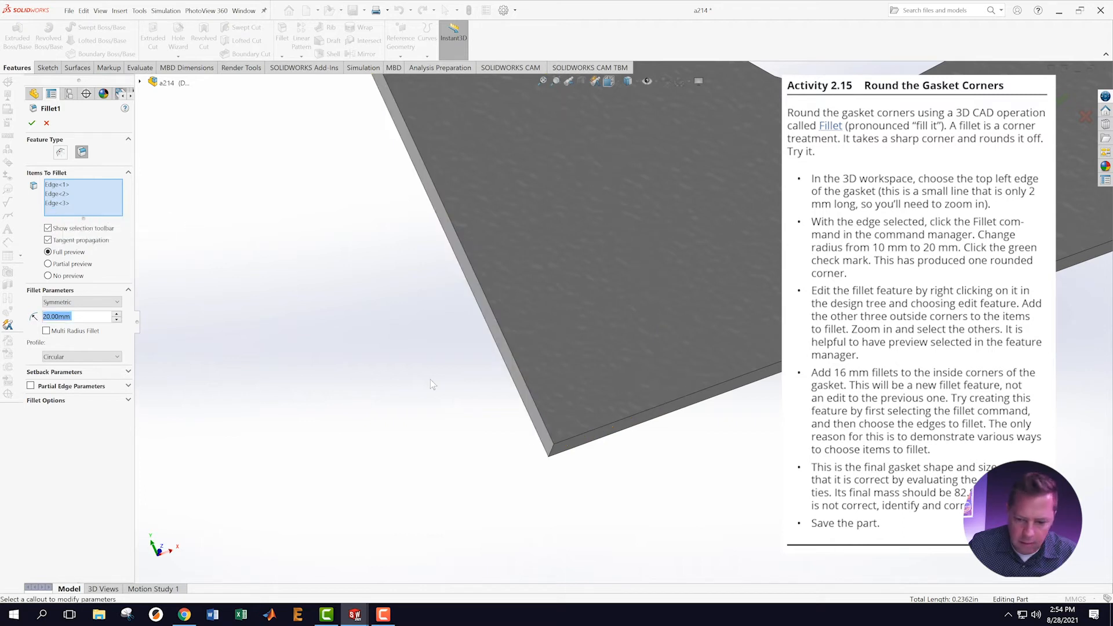
Add the gasket's bottom-left outer corner edge to the 20 mm fillet and apply the edit.
click(552, 455)
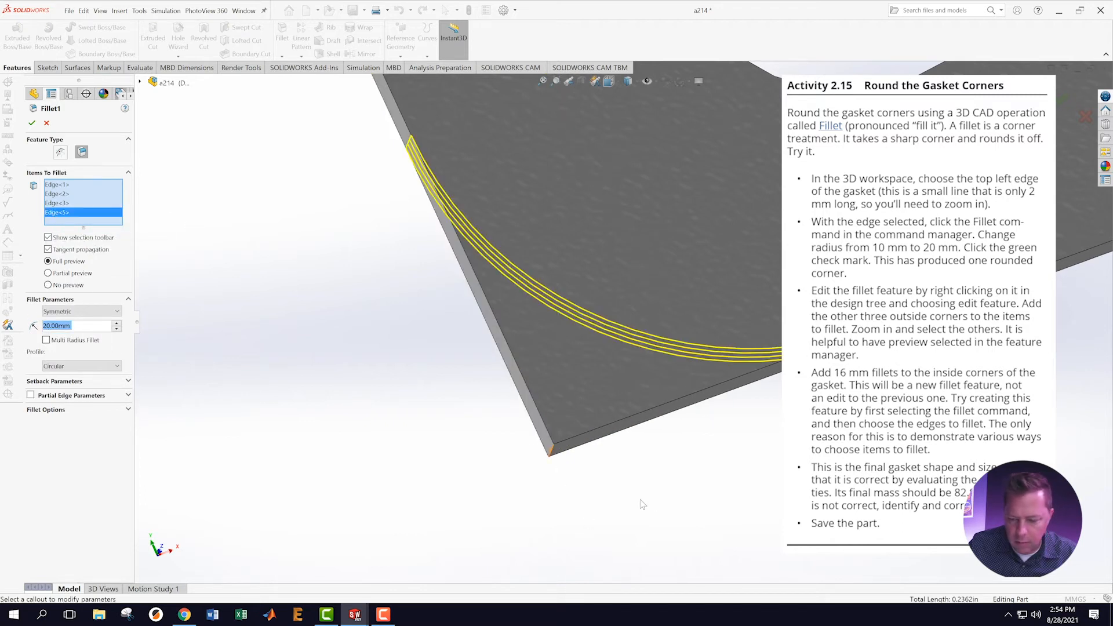
scroll(753, 332, up, 15)
scroll(661, 180, down, 5)
scroll(642, 227, down, 1)
scroll(615, 307, up, 4)
scroll(603, 471, down, 3)
scroll(631, 299, up, 1)
scroll(636, 286, down, 1)
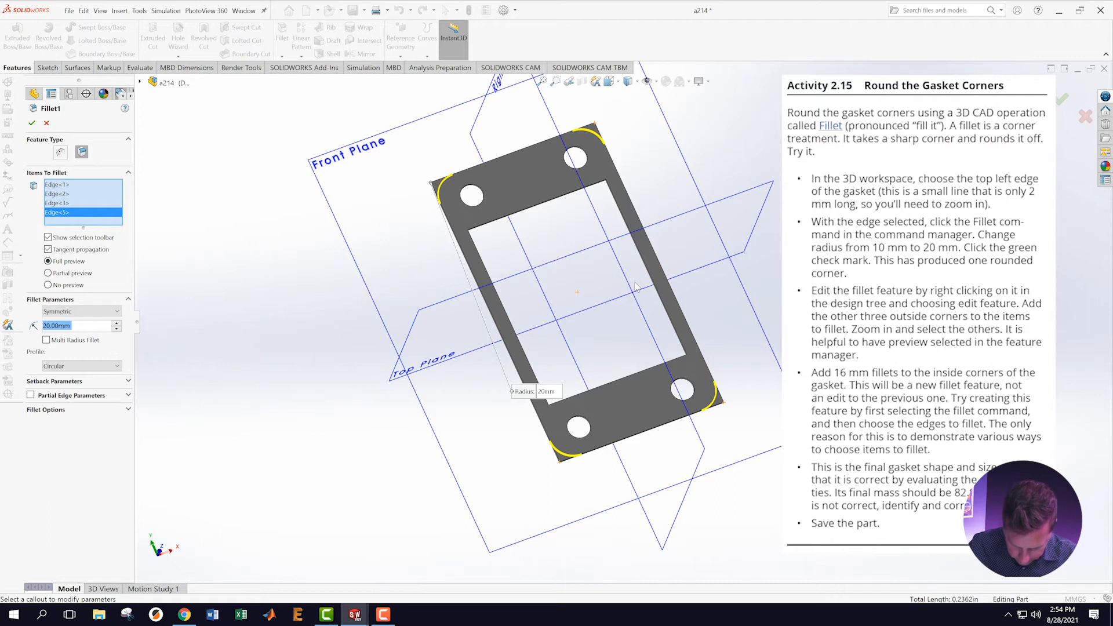
click(32, 123)
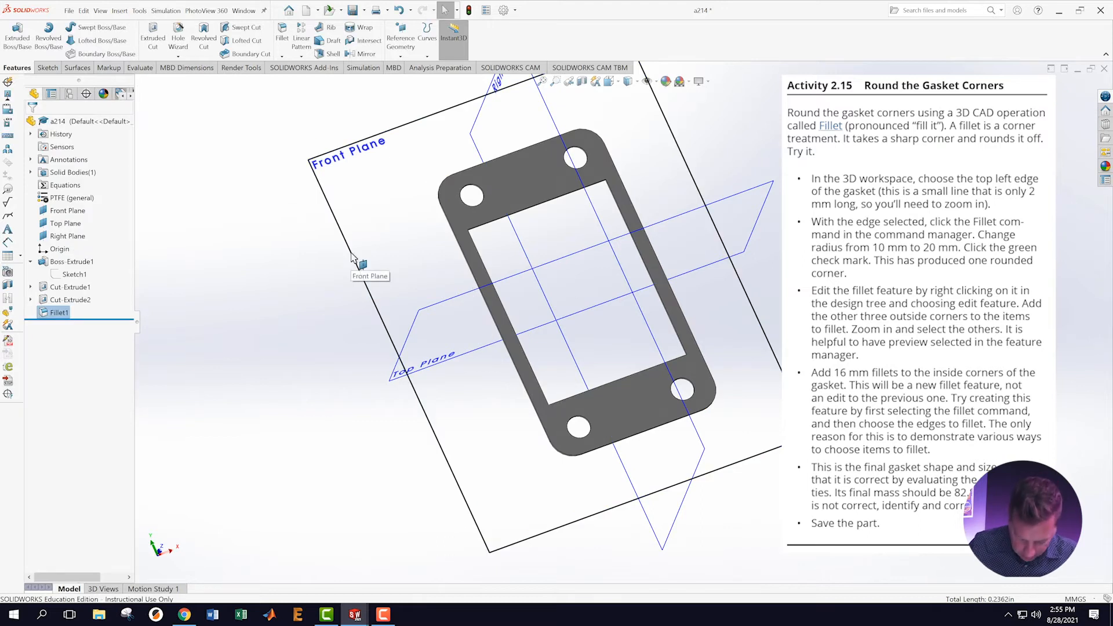
Start a new fillet and select the top-right inside corner edge of the gasket's rectangular opening.
scroll(602, 339, up, 4)
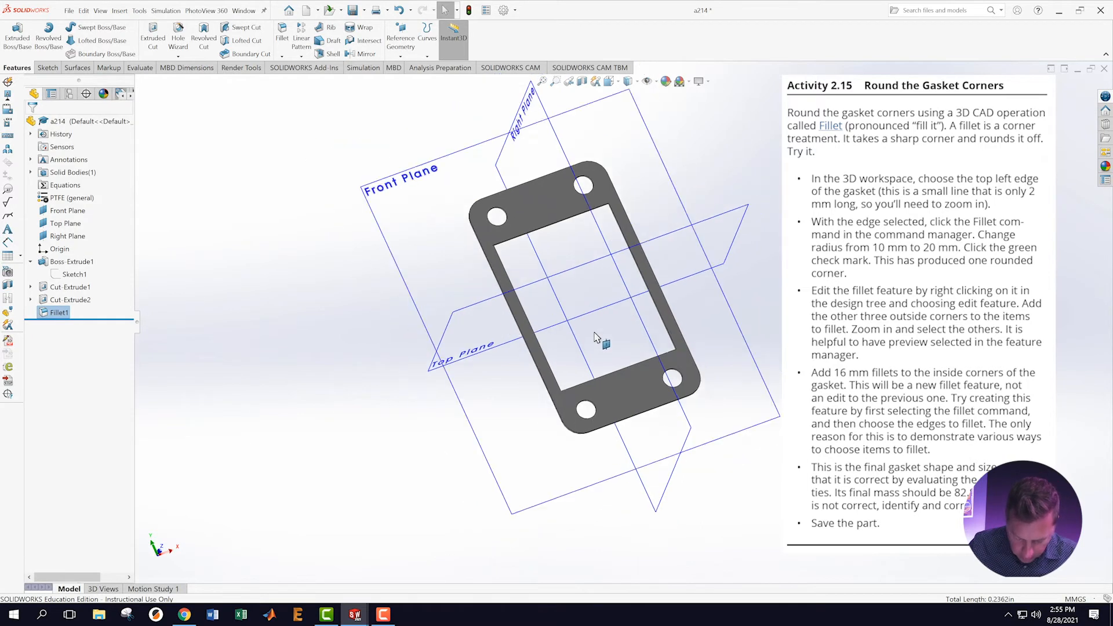
scroll(599, 332, down, 2)
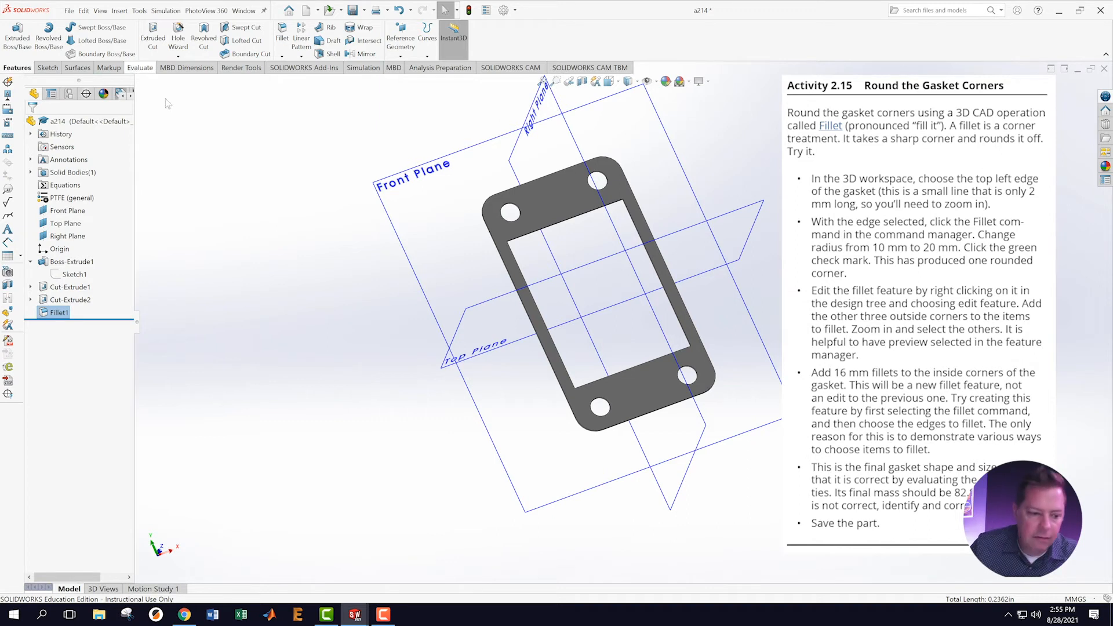
click(209, 295)
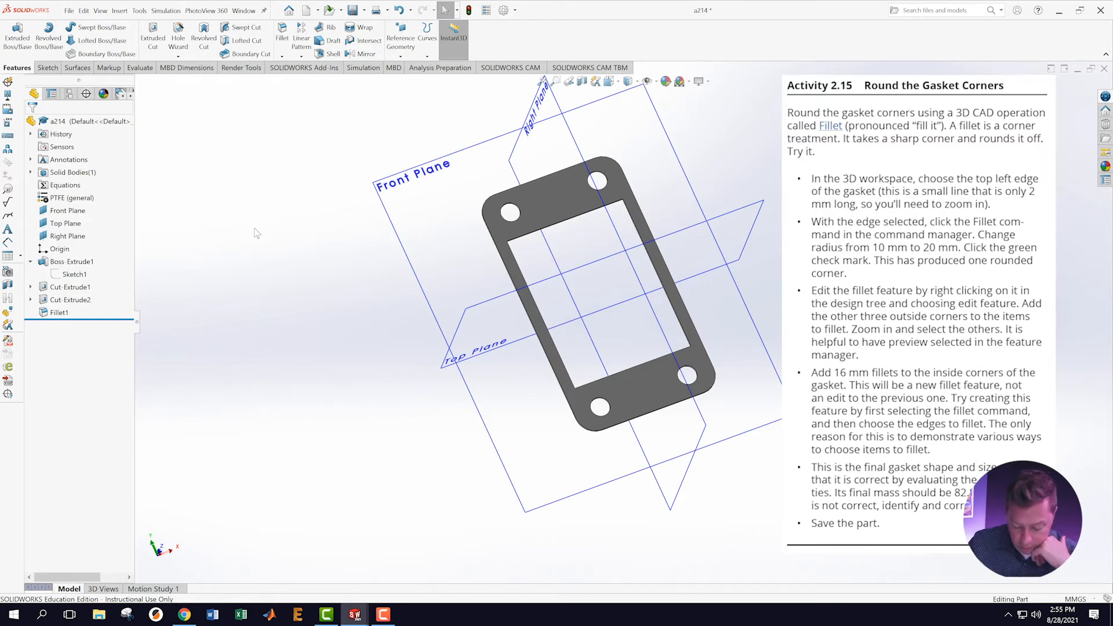
click(282, 32)
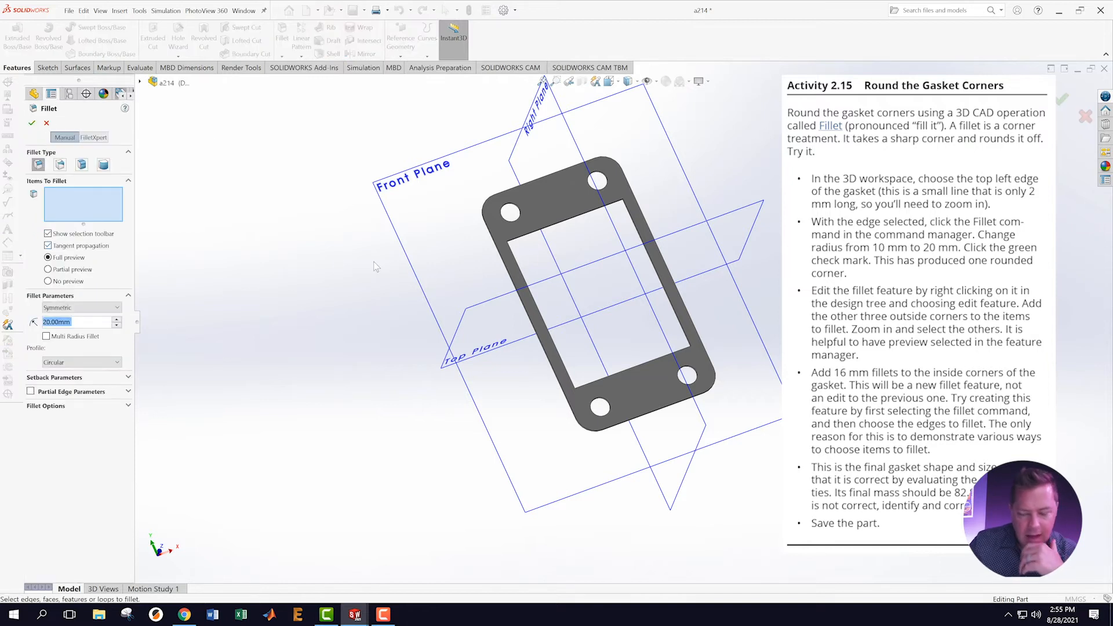
scroll(618, 195, down, 10)
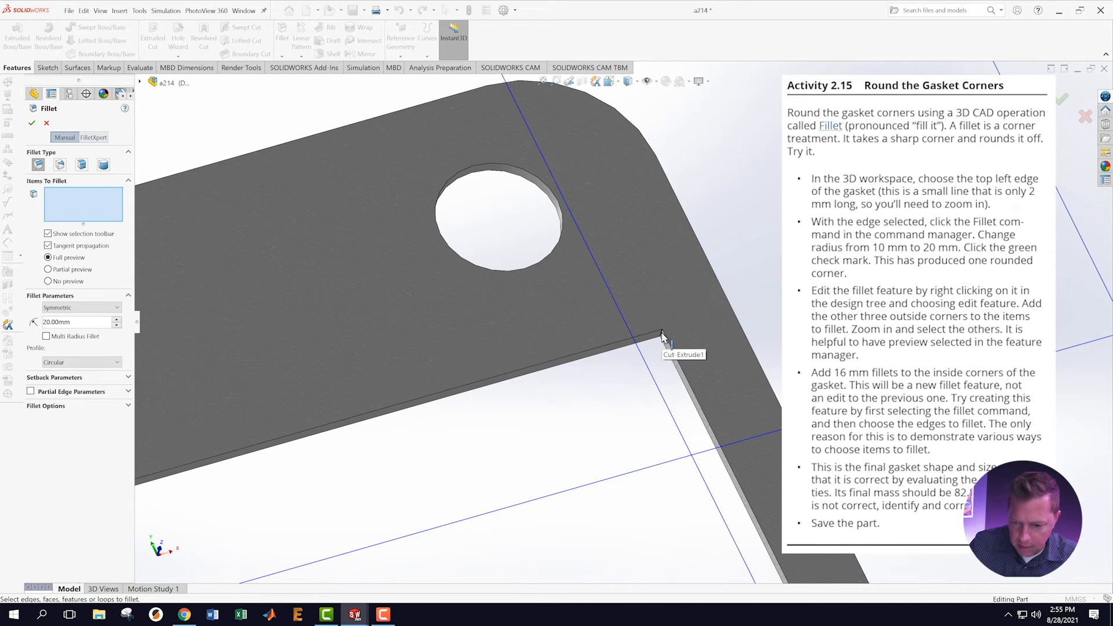
scroll(672, 342, down, 3)
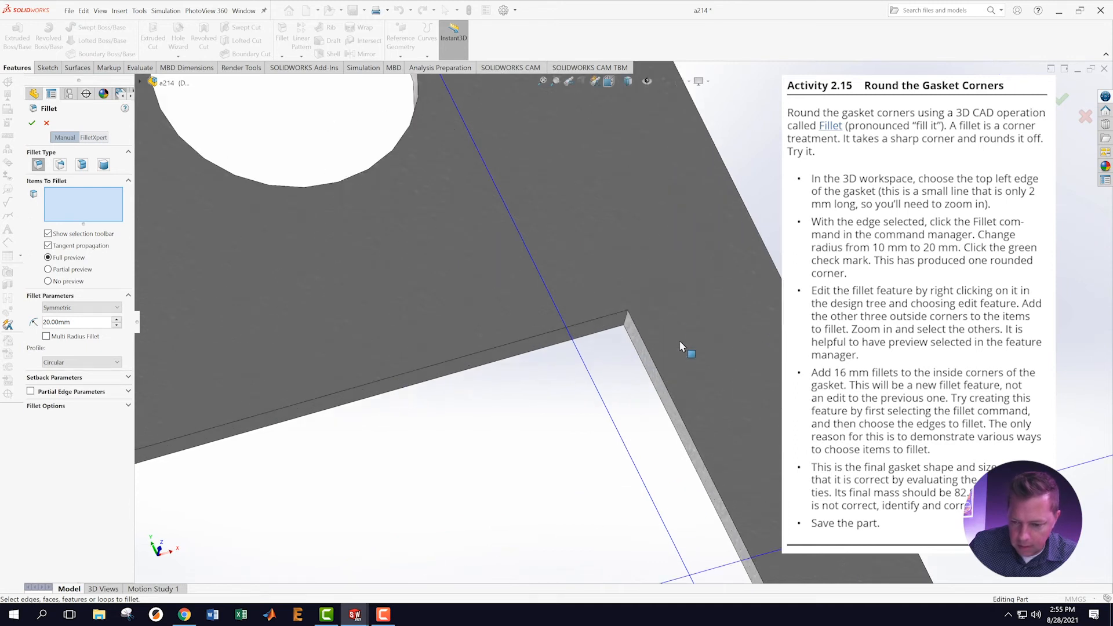
click(571, 324)
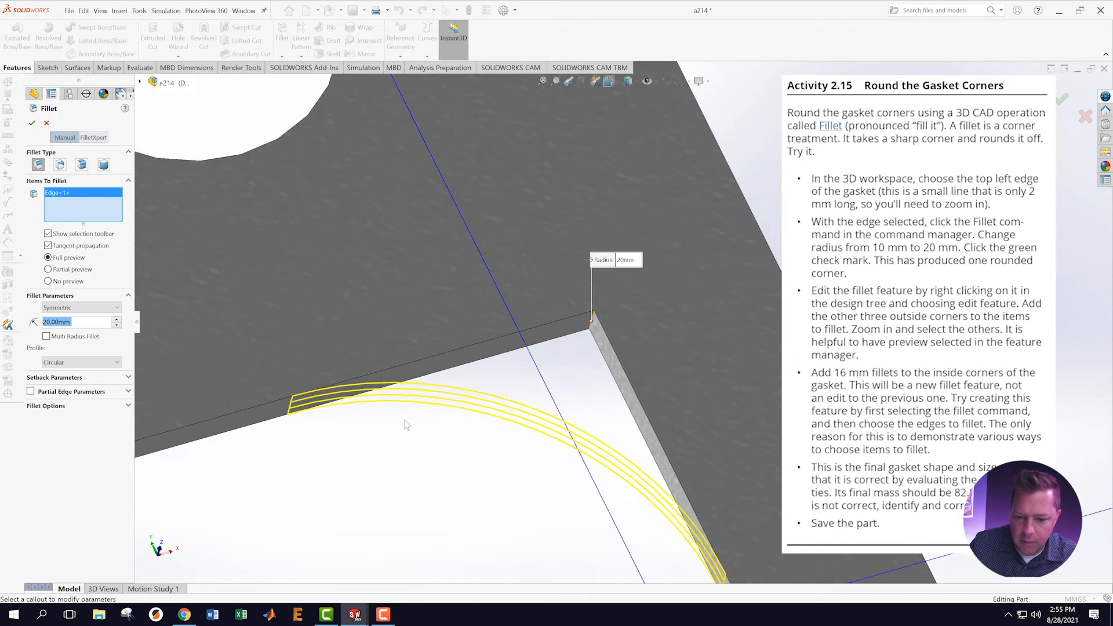
Add the opening's top-left inside corner edge to the new fillet's items.
scroll(429, 409, up, 5)
scroll(482, 366, down, 5)
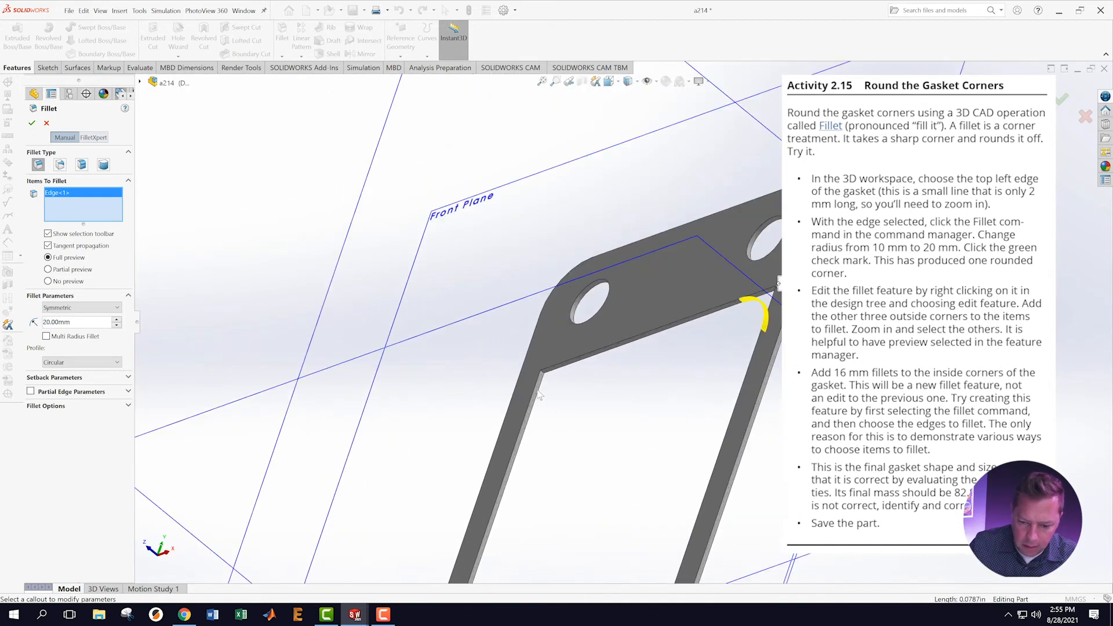
scroll(538, 394, down, 5)
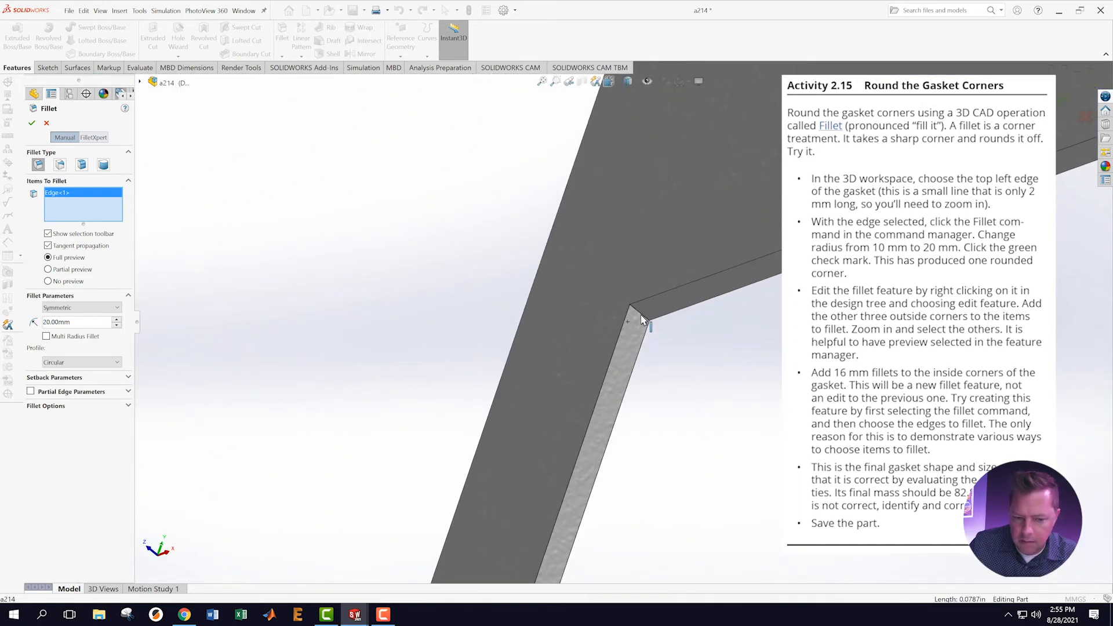
click(642, 321)
Add the bottom-left inside corner edge of the gasket's opening to the new fillet's items.
scroll(654, 377, up, 5)
middle_drag(655, 396, 569, 523)
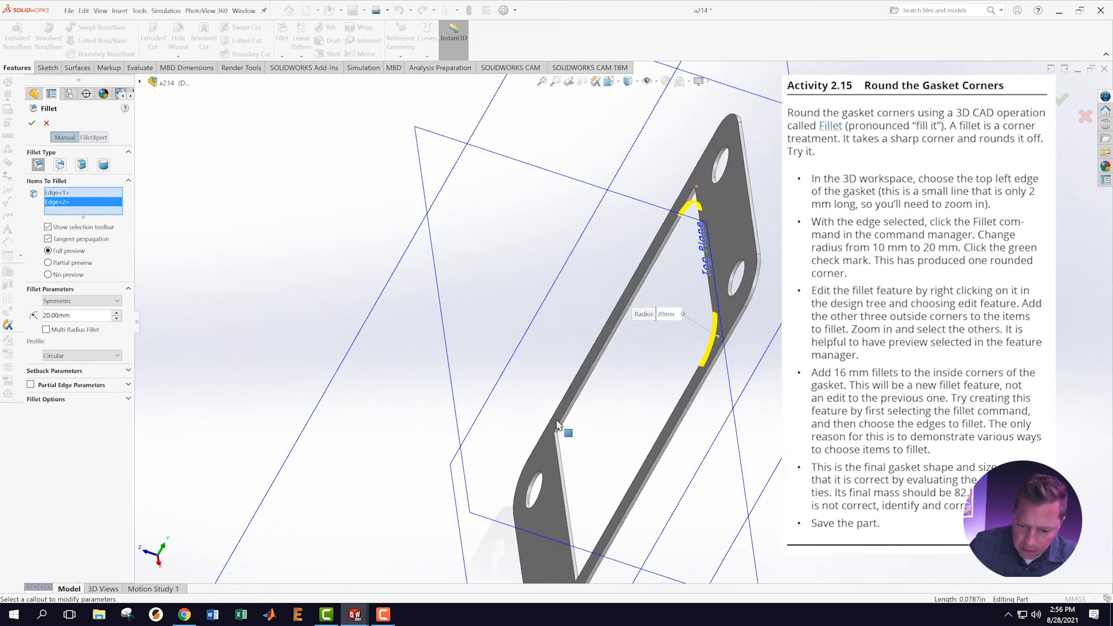
scroll(566, 434, down, 6)
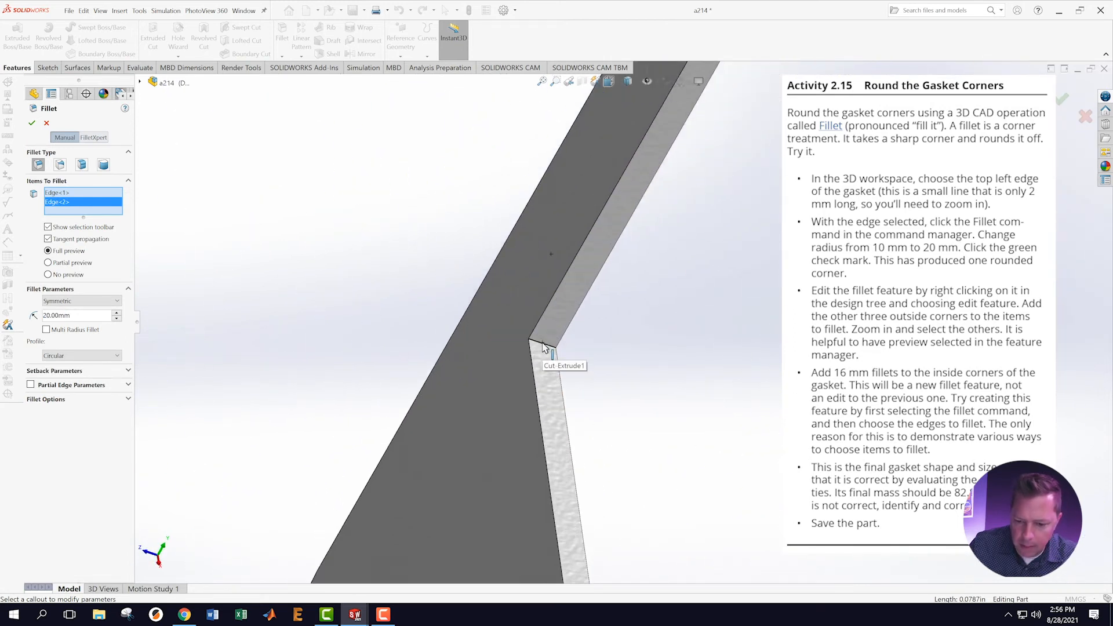
click(544, 347)
Add the bottom-right inside corner edge of the gasket's opening to the fillet's items.
scroll(556, 351, up, 6)
middle_drag(664, 363, 635, 429)
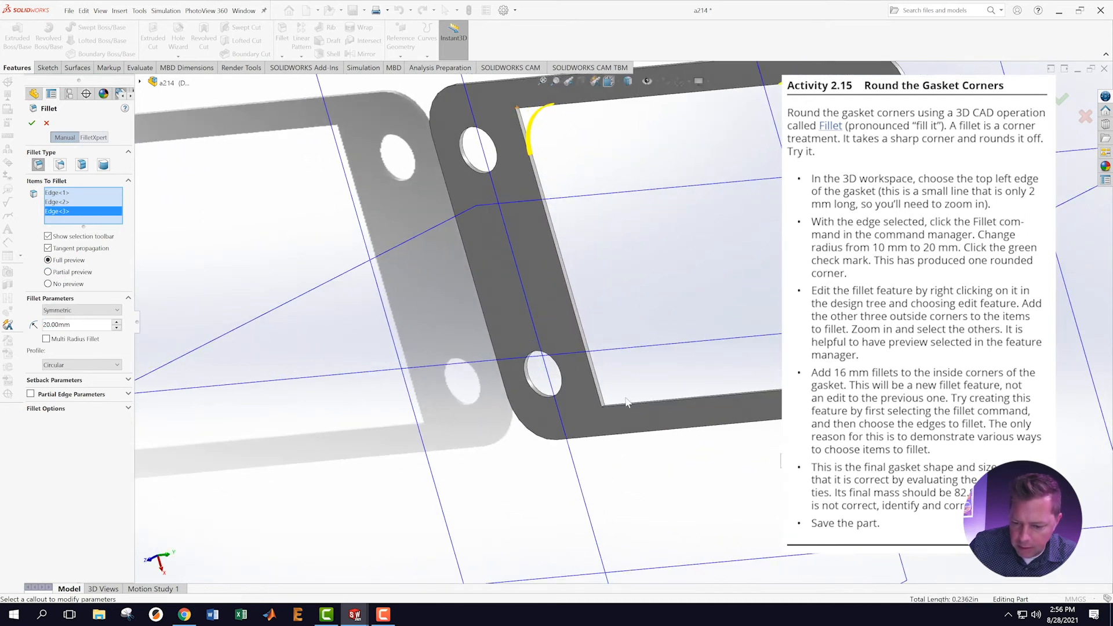
scroll(589, 396, down, 6)
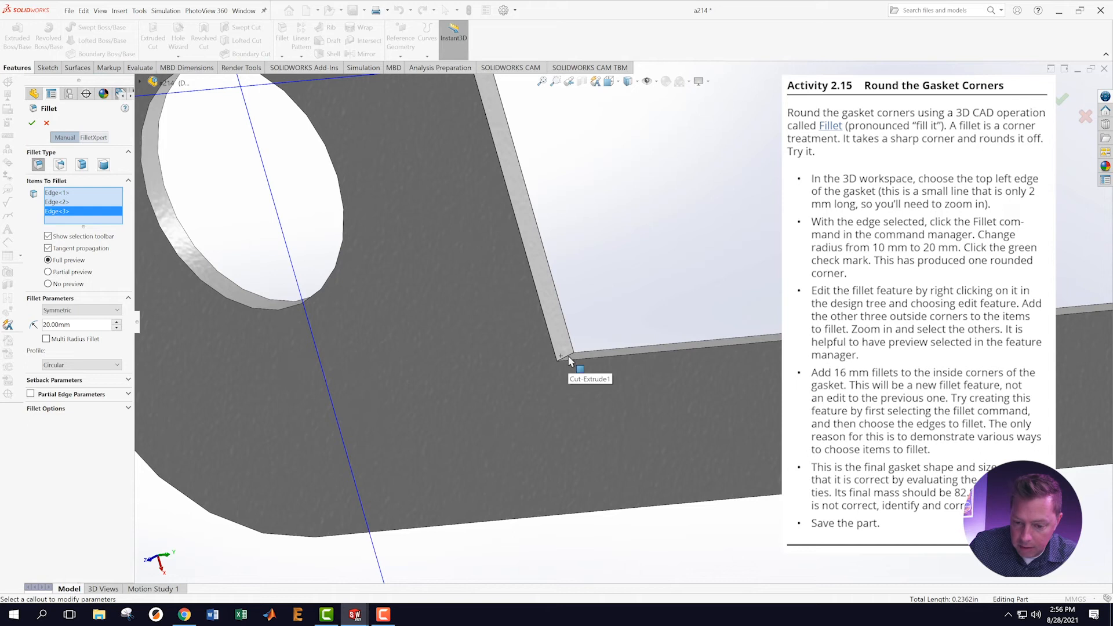
click(566, 355)
Set the radius of the four inside corner fillets to 16 mm and apply the fillet.
scroll(612, 393, up, 5)
middle_drag(612, 392, 666, 262)
scroll(565, 357, up, 6)
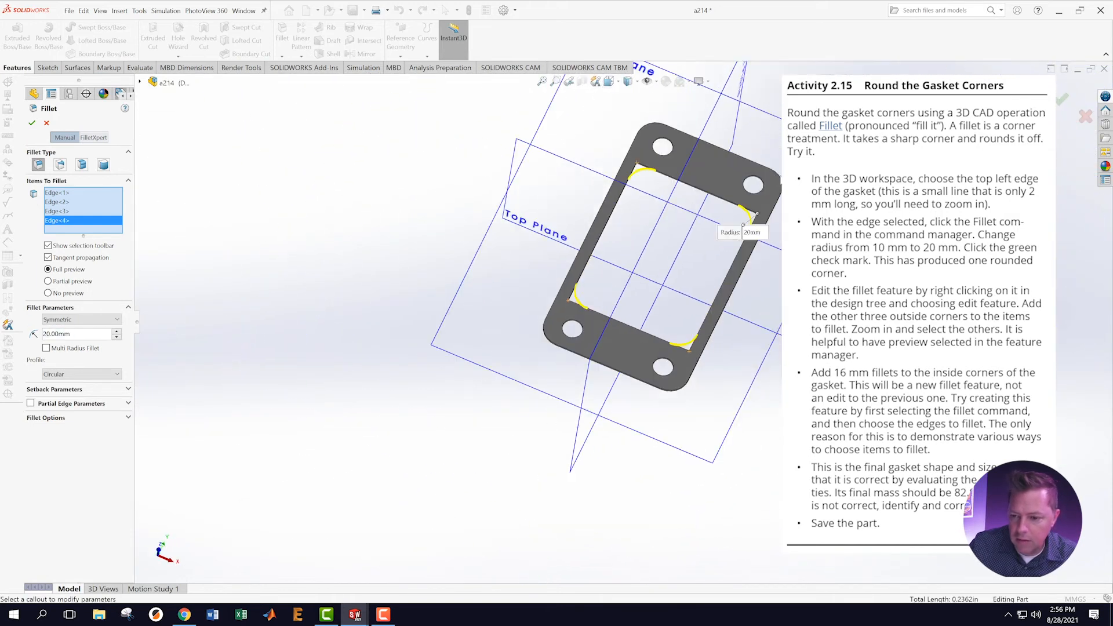
scroll(719, 223, down, 2)
double_click(73, 334)
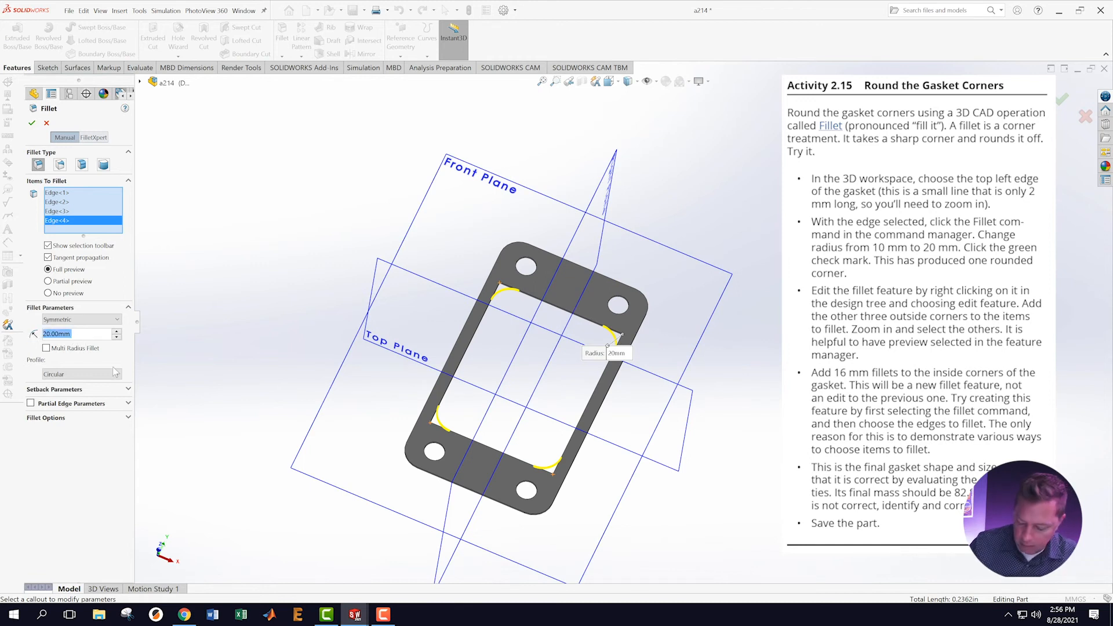
text(16)
key(Return)
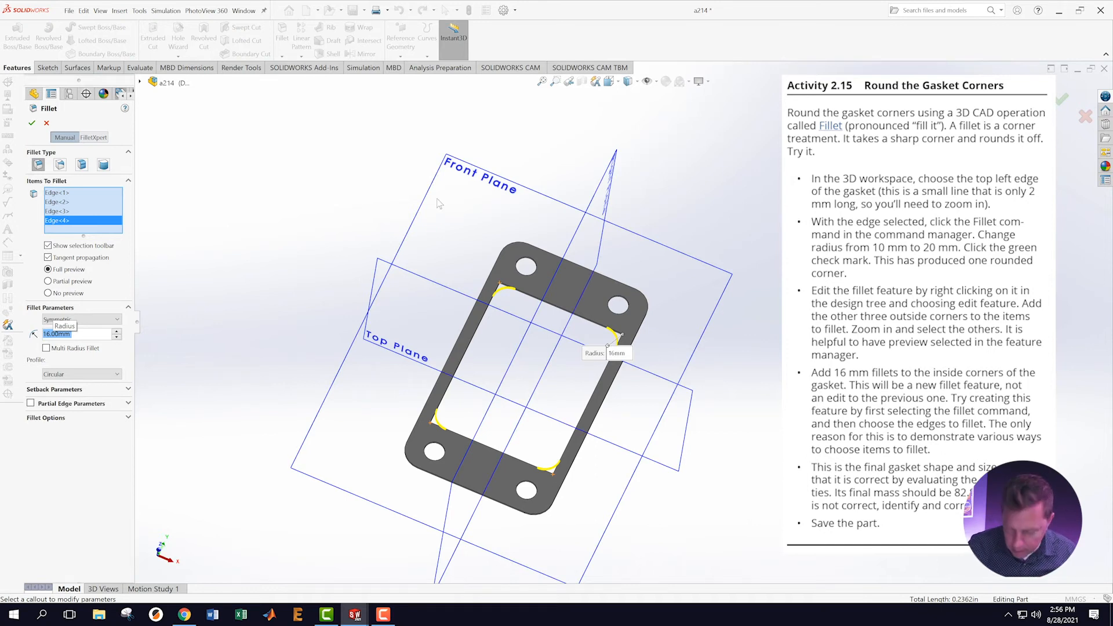
click(1061, 100)
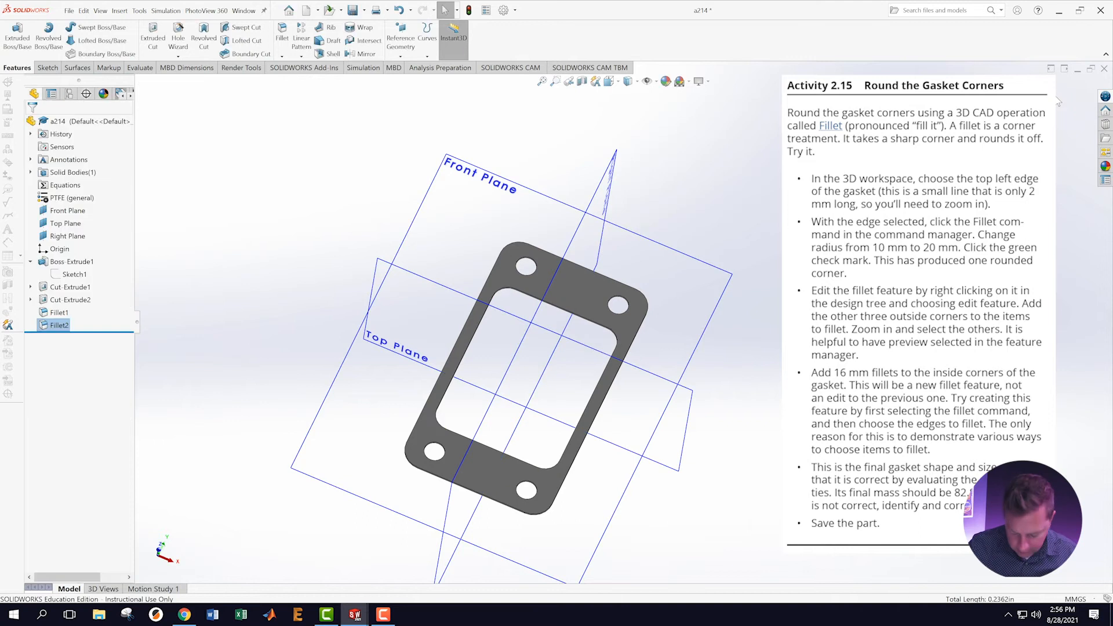
Evaluate the finished gasket's mass properties, check its mass, and close the results.
middle_drag(598, 329, 620, 454)
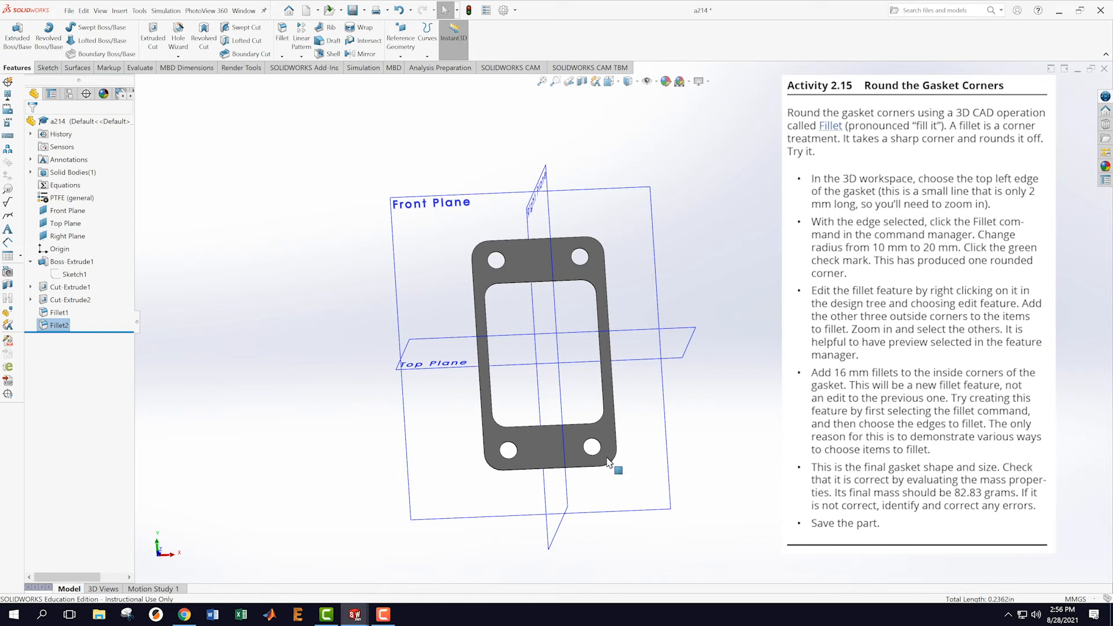
click(140, 68)
click(131, 35)
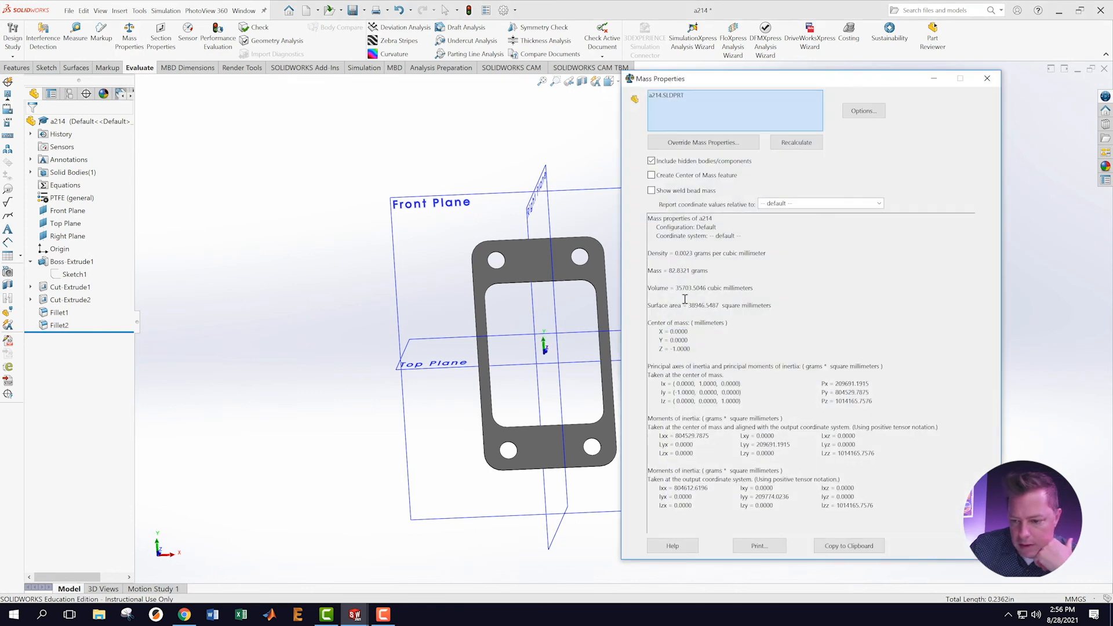
drag(668, 270, 715, 270)
click(739, 276)
click(988, 78)
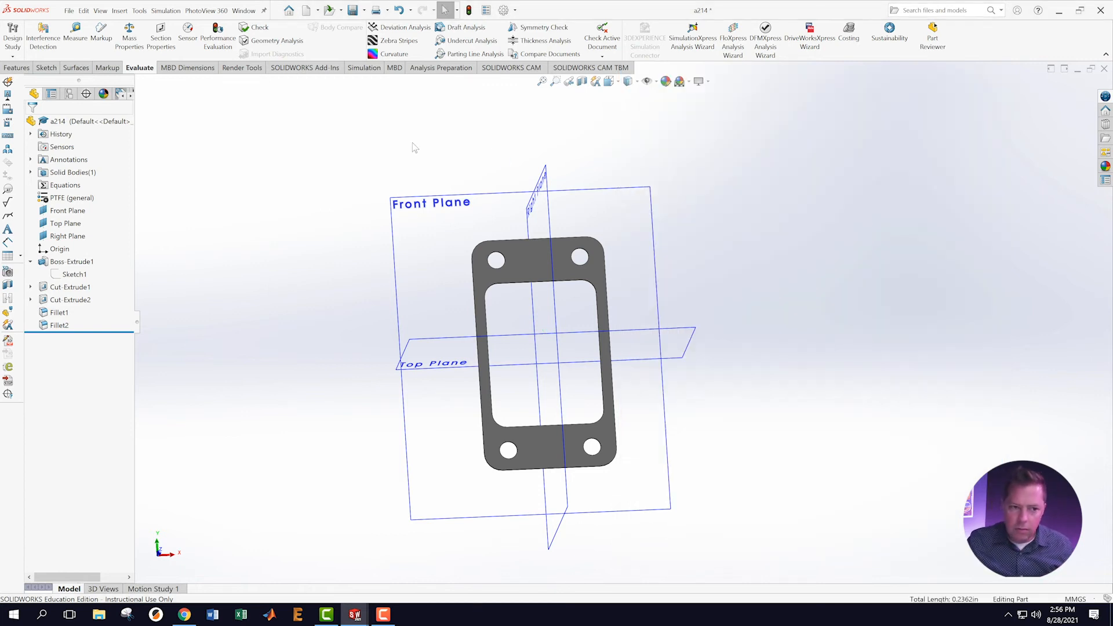
Save the part under the new file name a215 in the MDB_F21 folder.
click(69, 11)
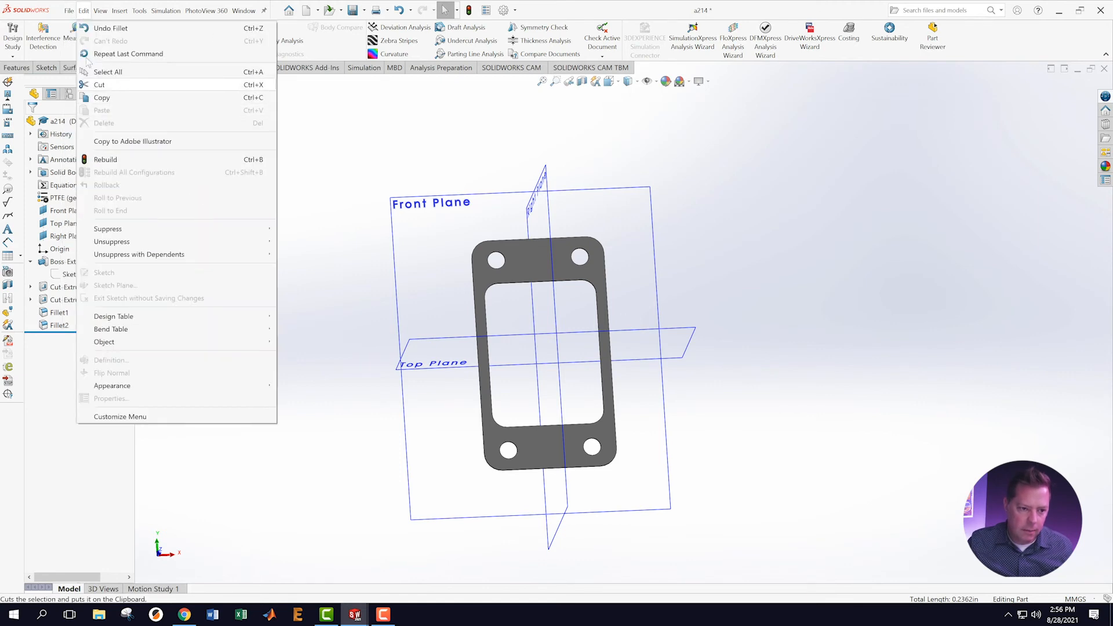
click(94, 141)
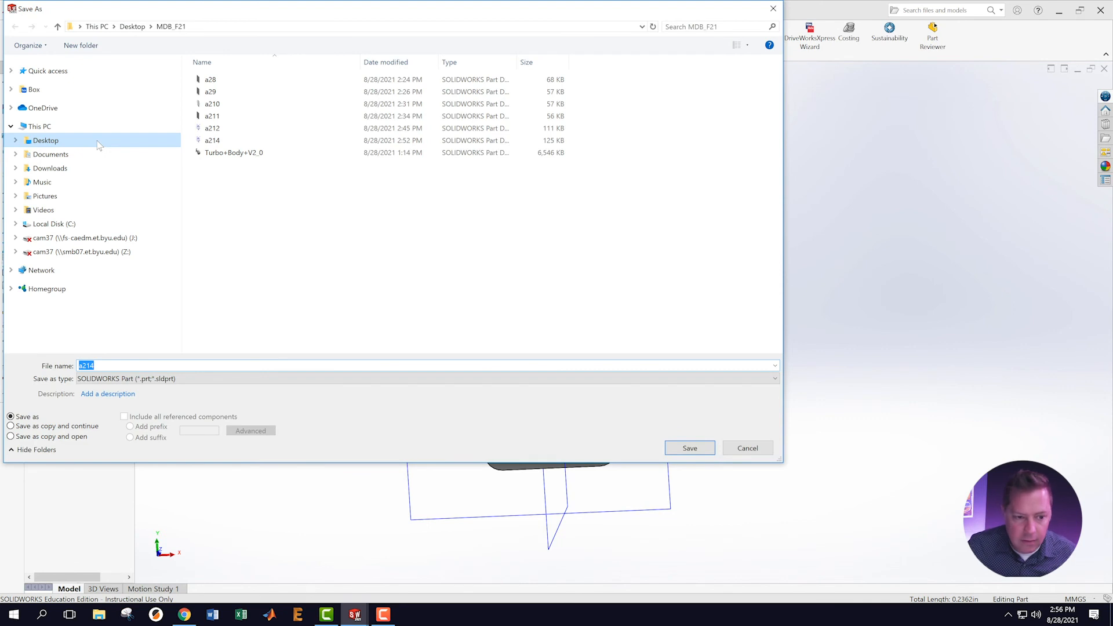
text(a215)
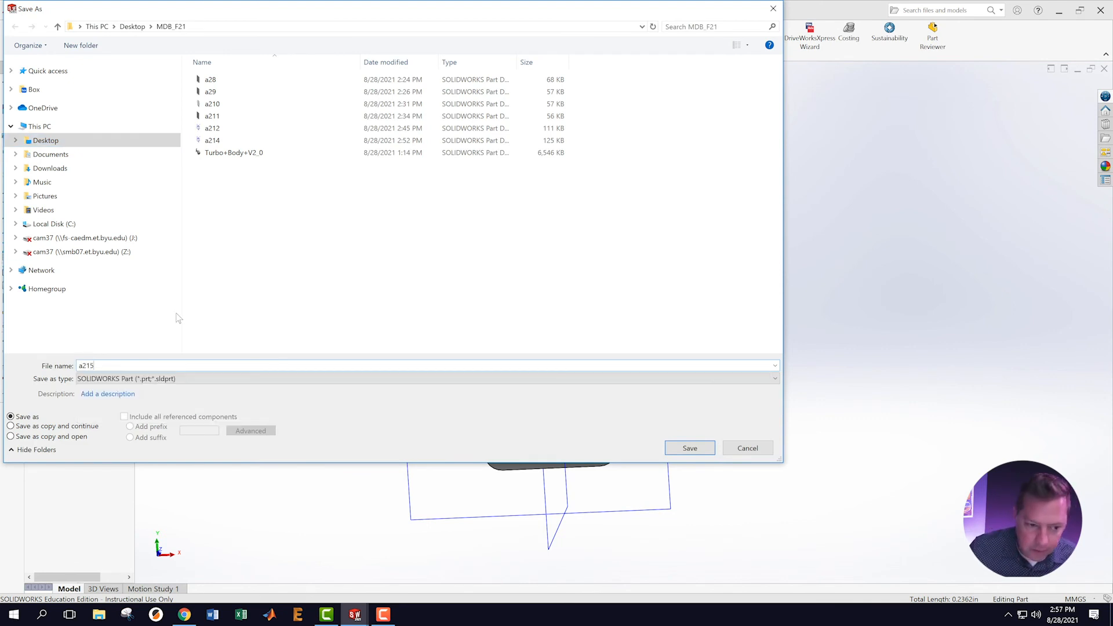
key(Return)
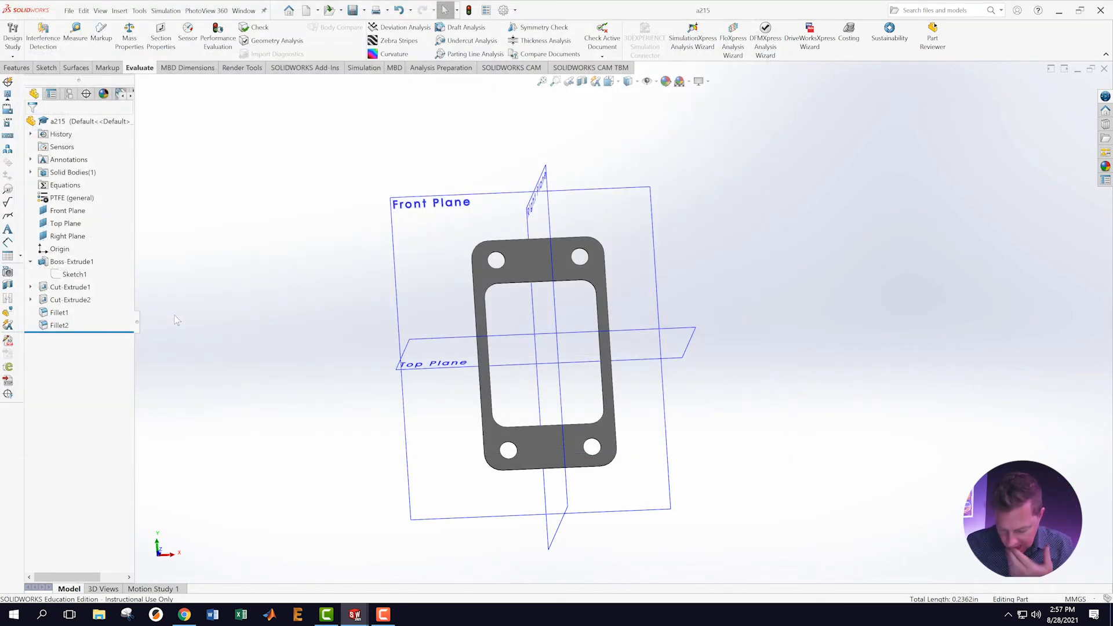